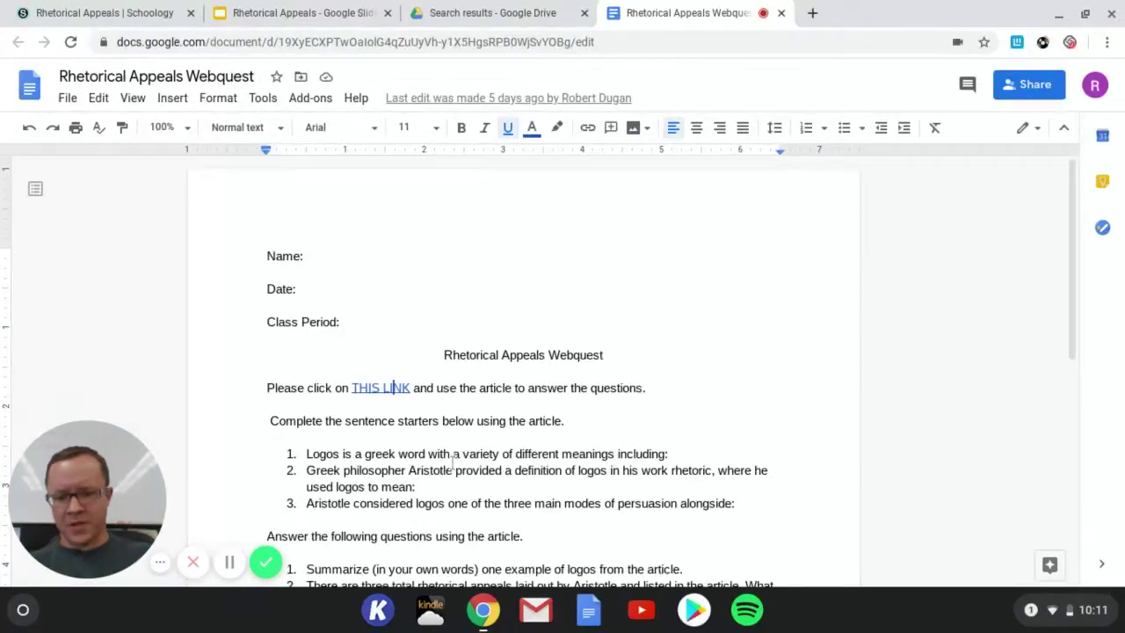
Step: Point out the Name, Date and Class Period lines at the top of the webquest
click(329, 256)
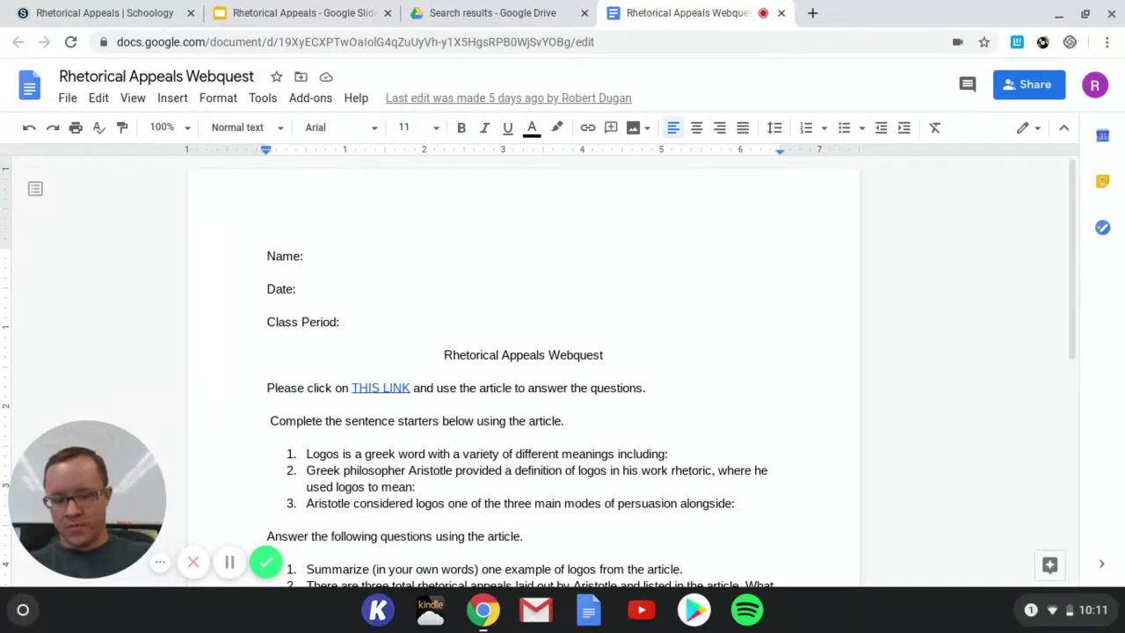
click(323, 289)
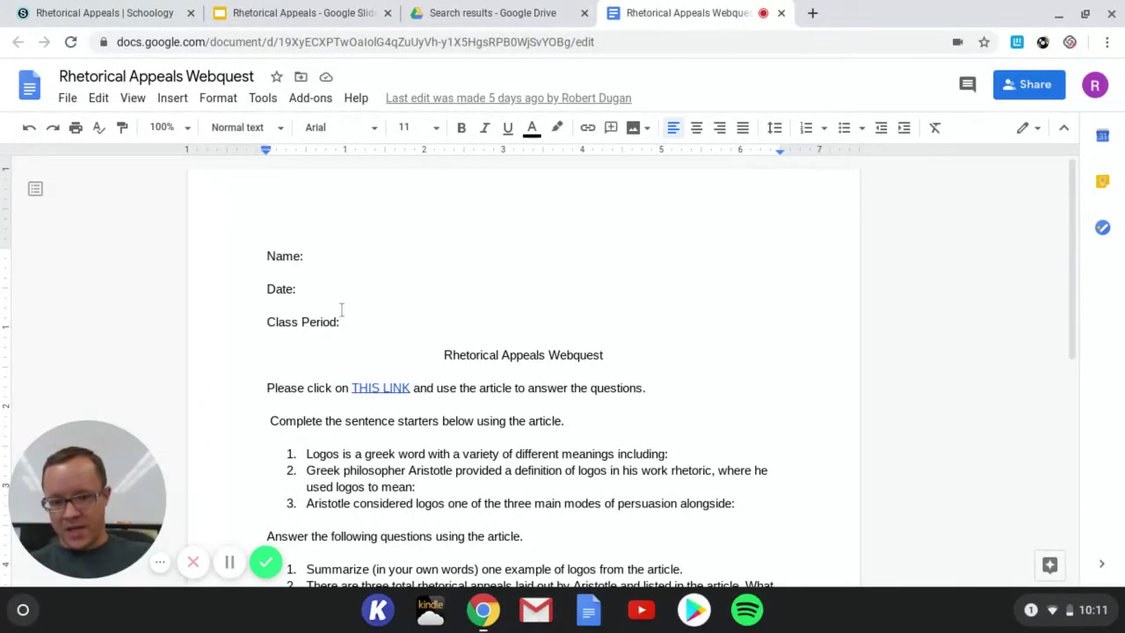
click(351, 321)
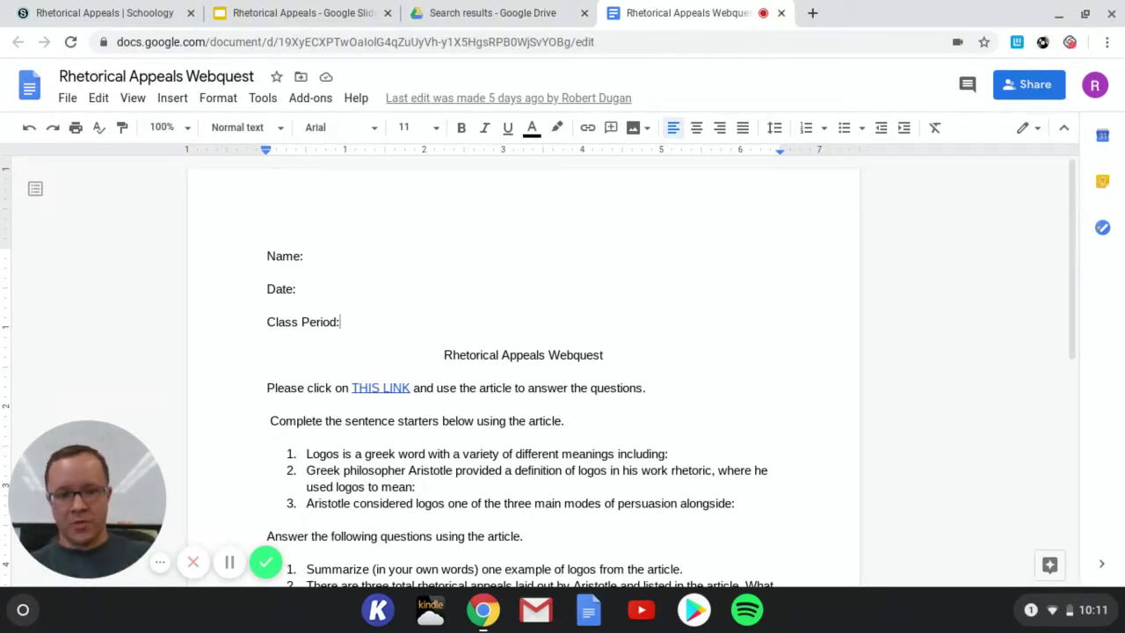
Step: Show that THIS LINK leads to the MasterClass logos article address
scroll(466, 426, down, 1)
scroll(466, 426, down, 4)
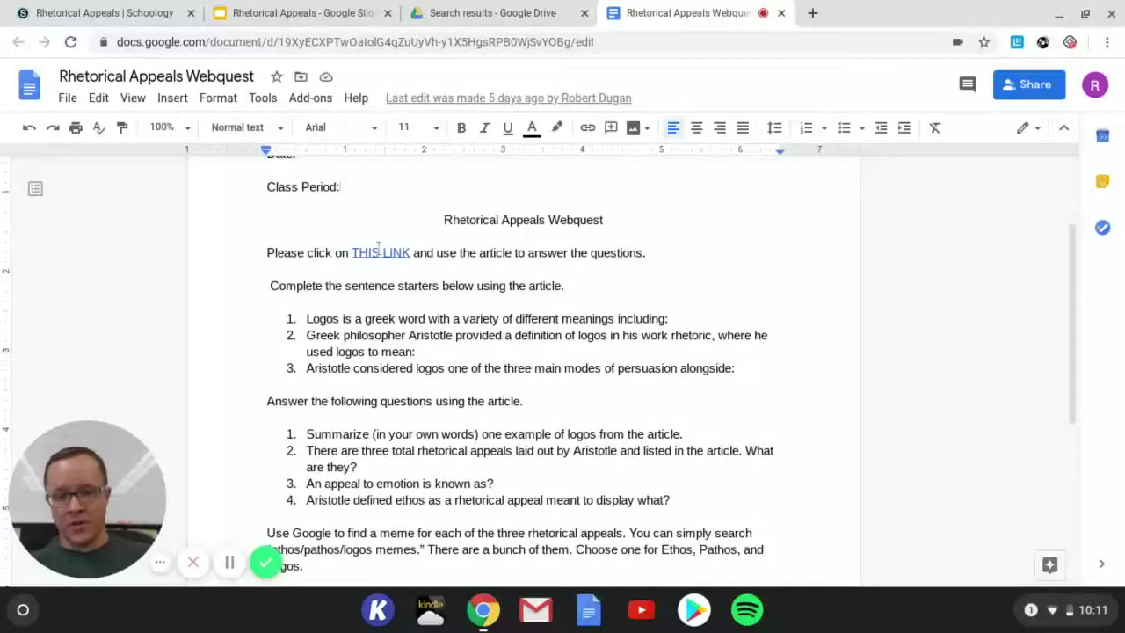
click(380, 252)
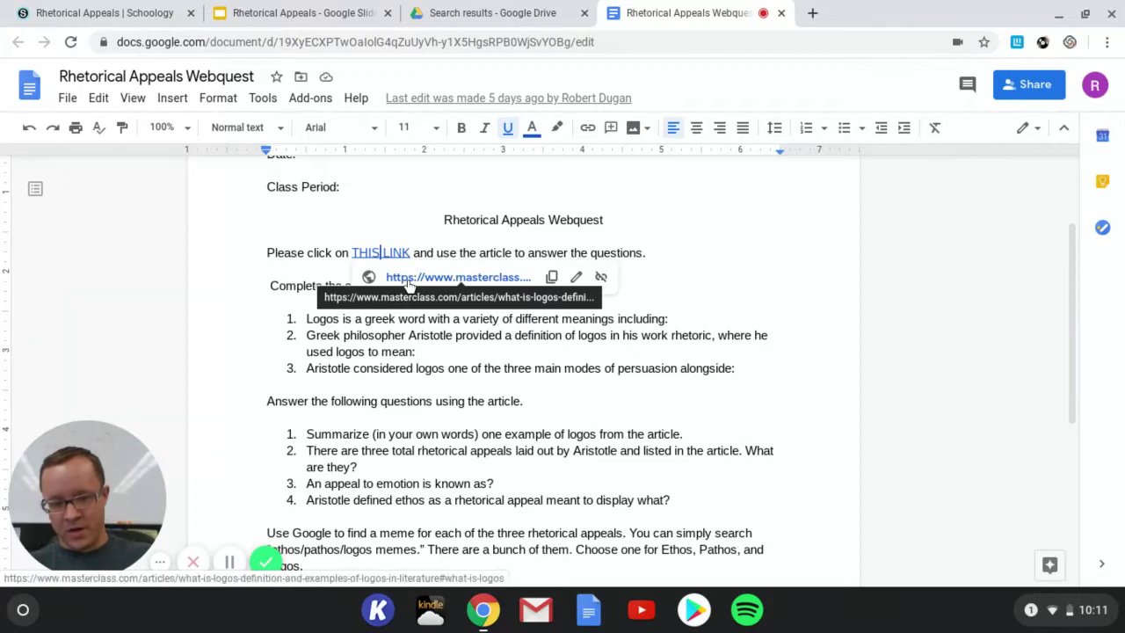
Step: Open the What Is Logos? MasterClass article in a new tab, then go back to the webquest
click(408, 279)
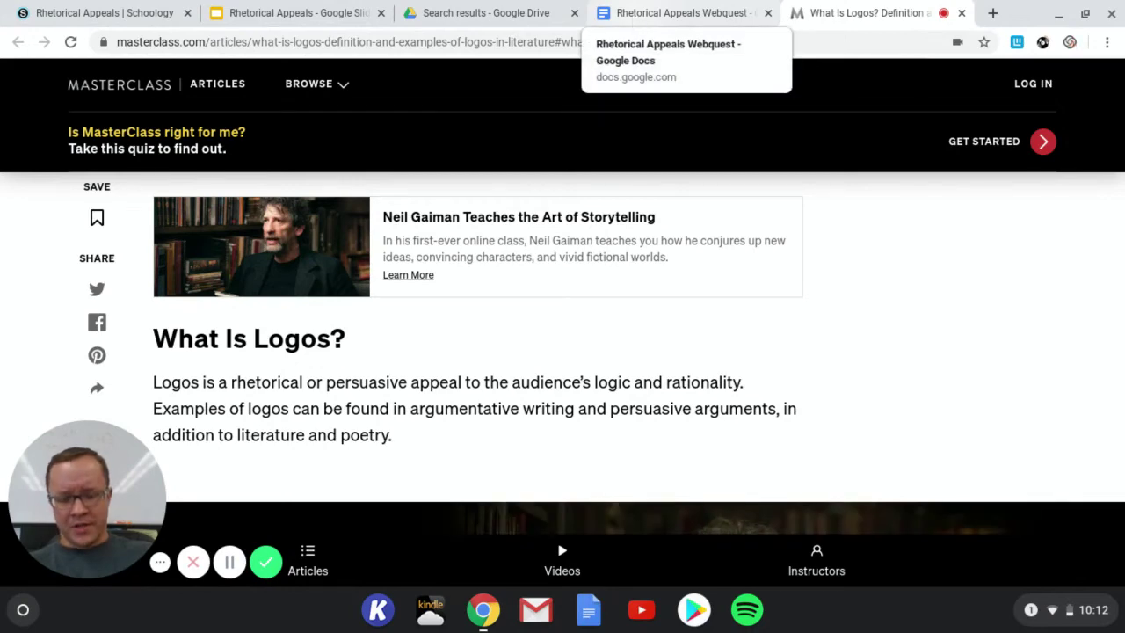
click(637, 17)
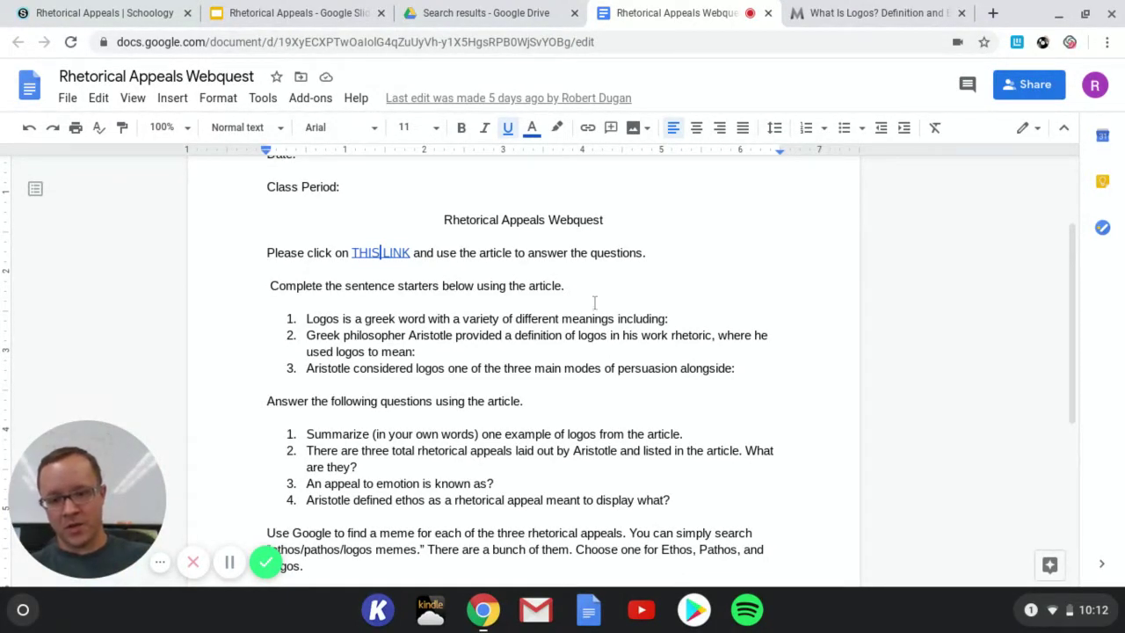
drag(307, 319, 672, 327)
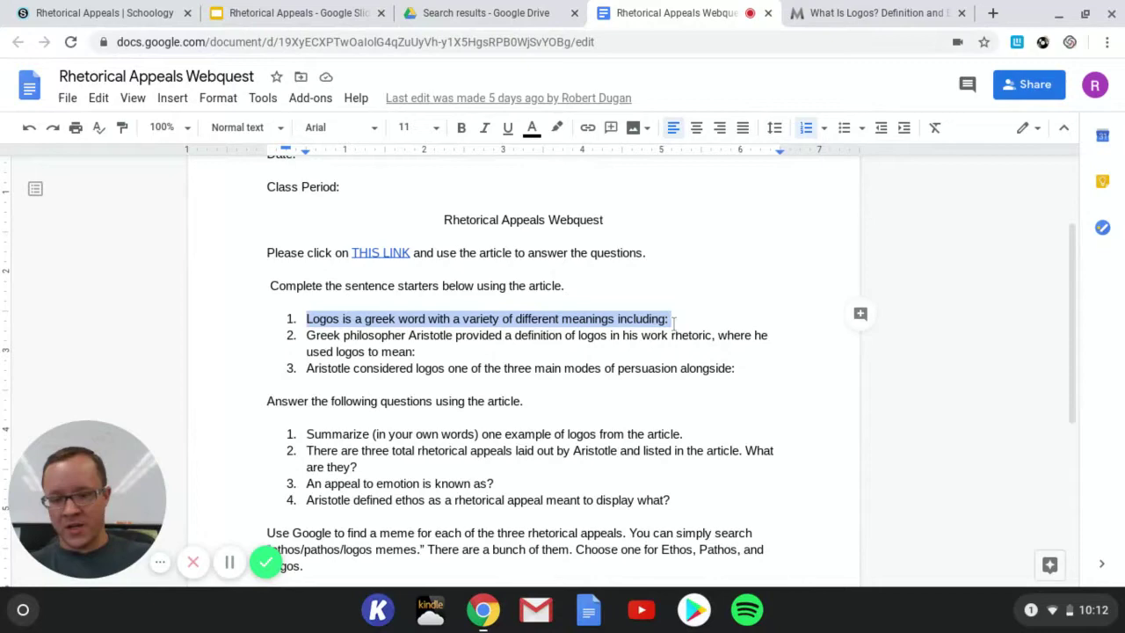
click(673, 325)
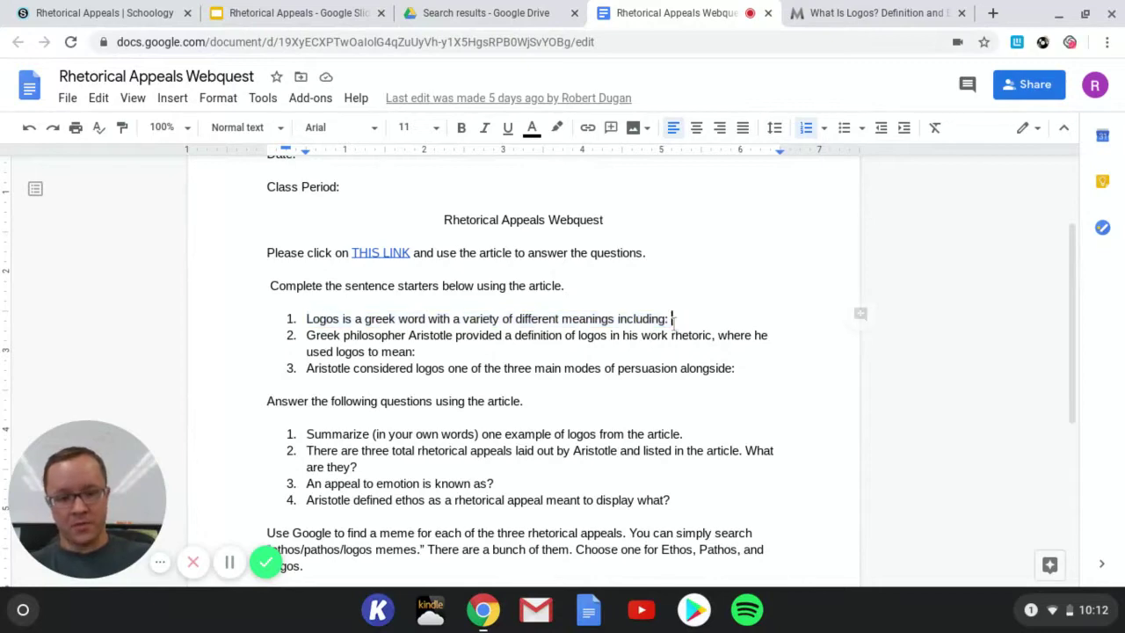
click(867, 11)
scroll(713, 276, down, 5)
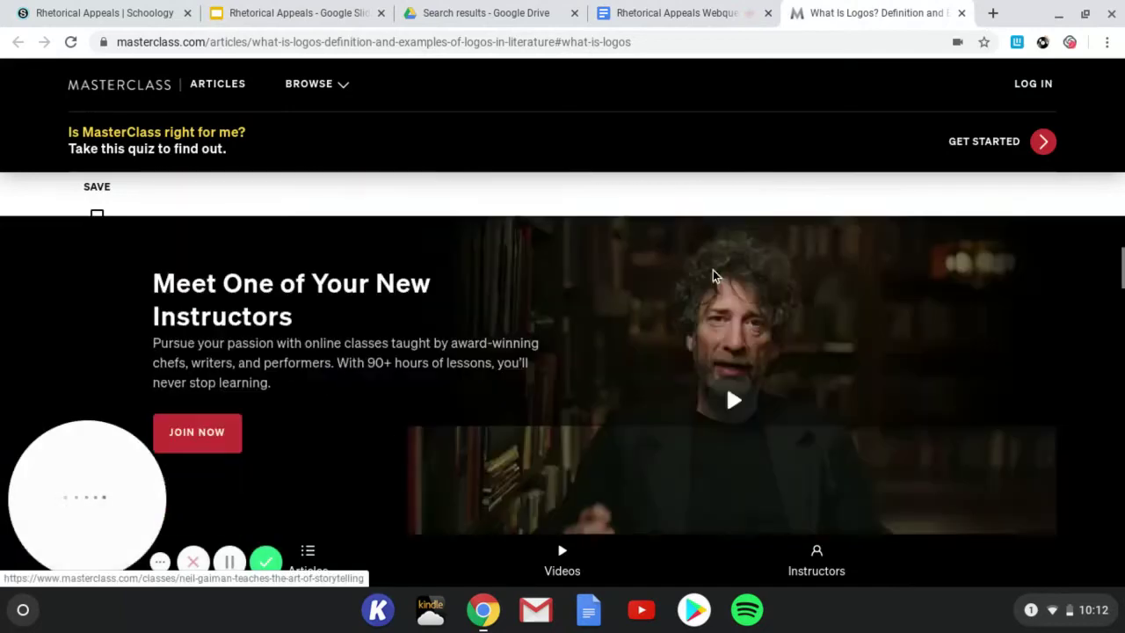
scroll(713, 276, down, 5)
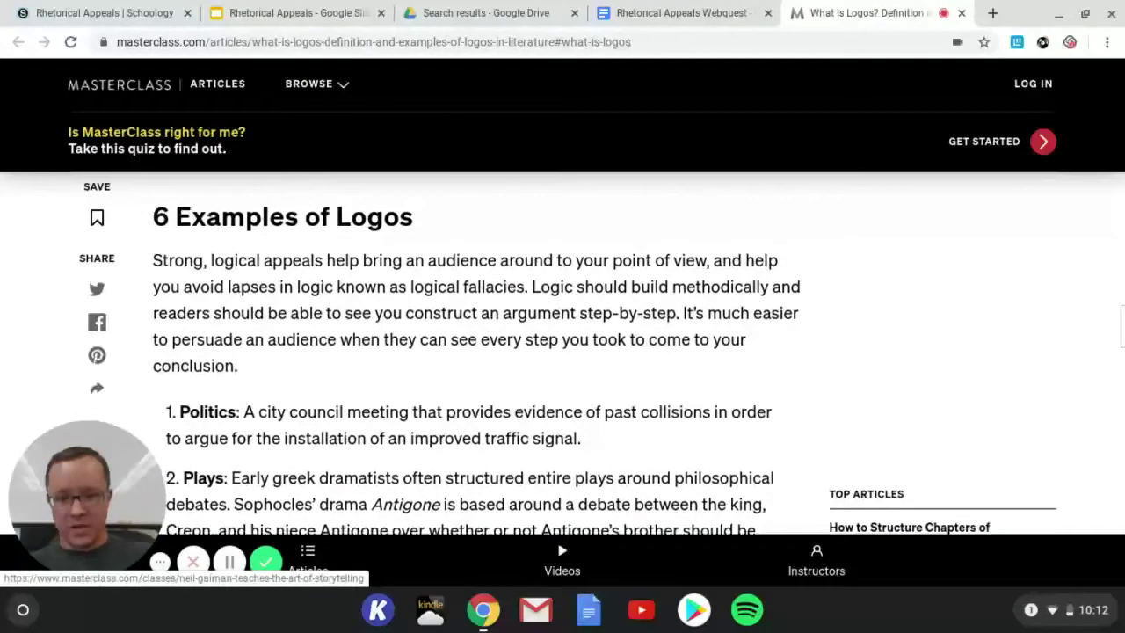
scroll(713, 276, up, 3)
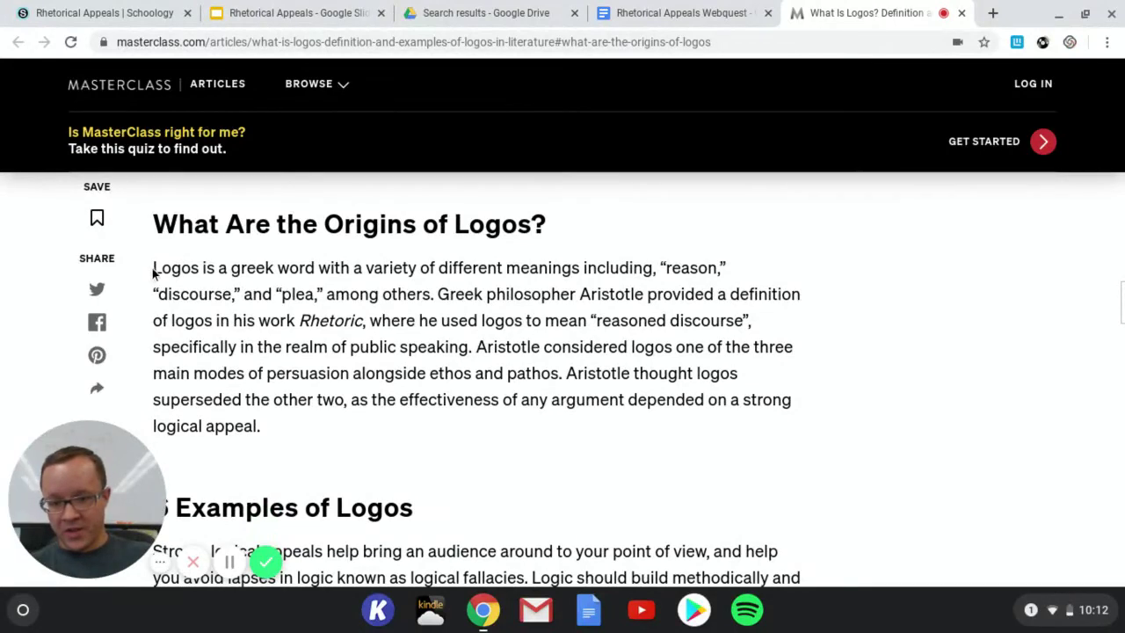
drag(154, 267, 437, 294)
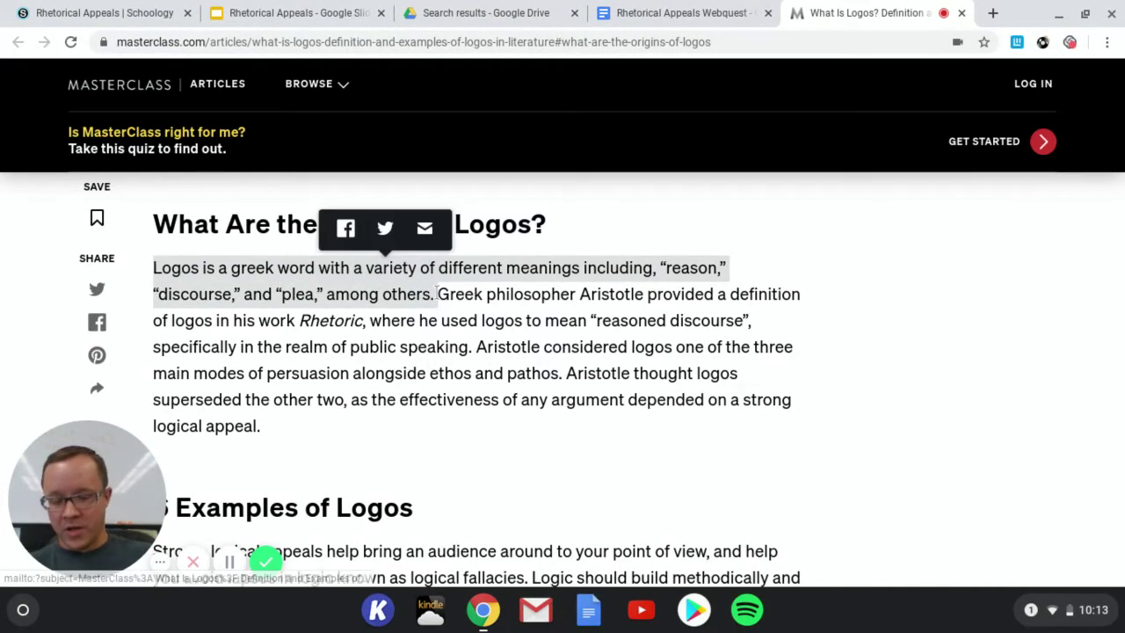
click(675, 10)
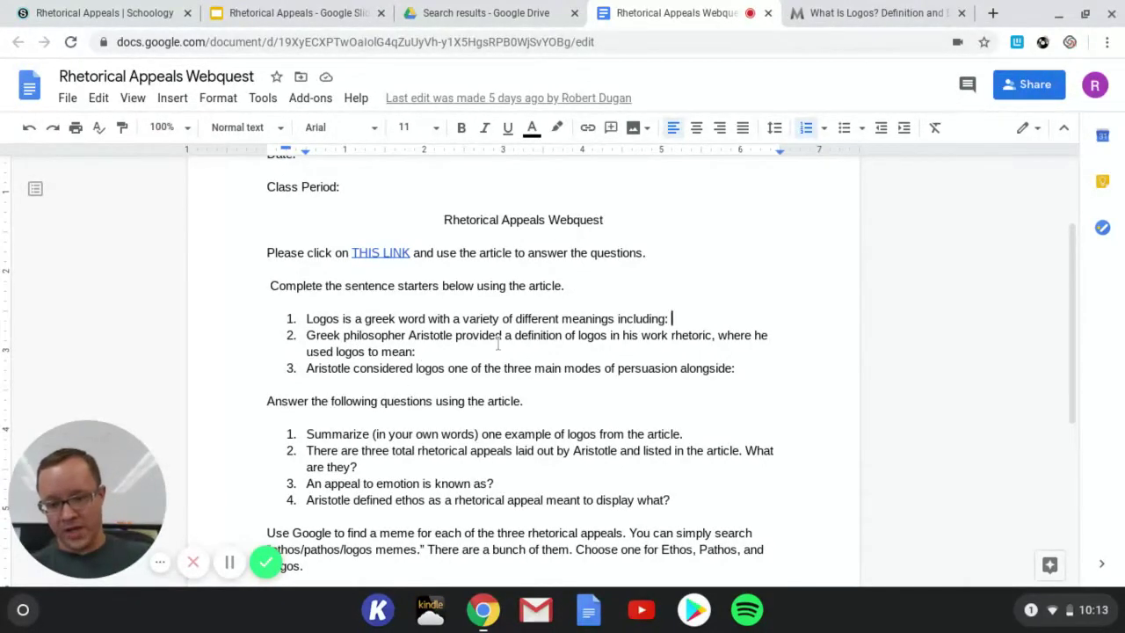
click(825, 16)
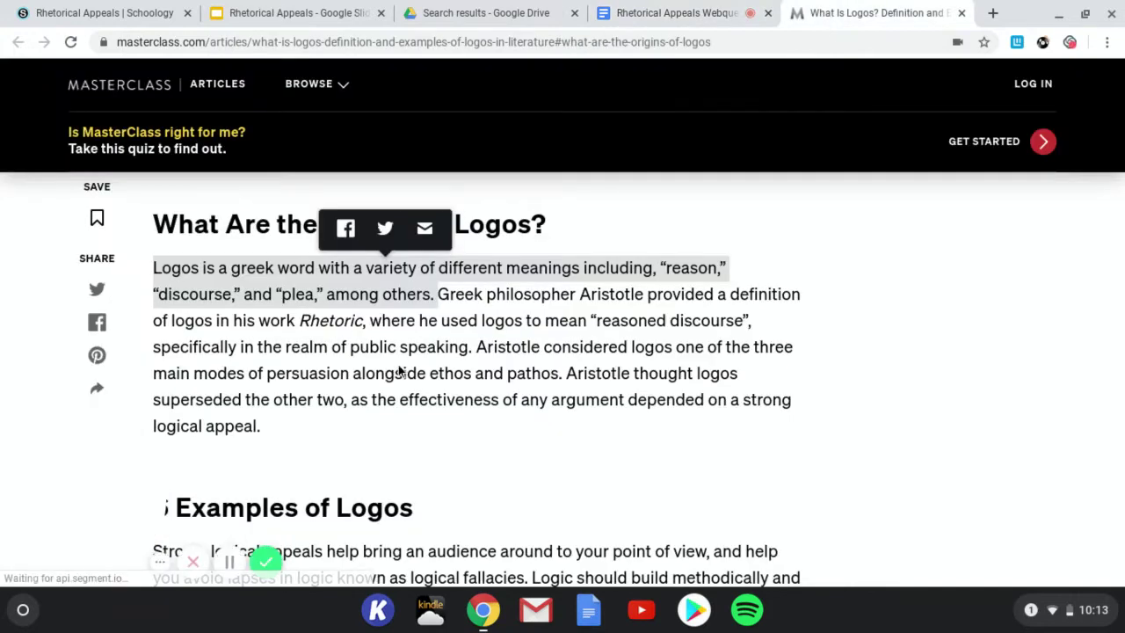
scroll(399, 371, down, 1)
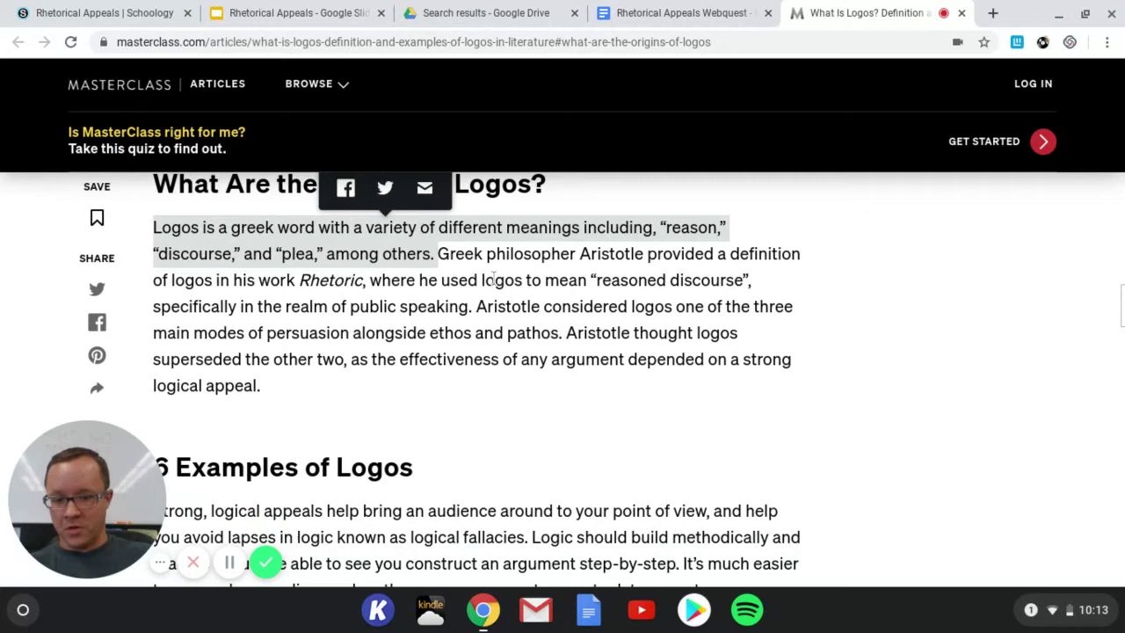
click(445, 253)
drag(444, 253, 468, 302)
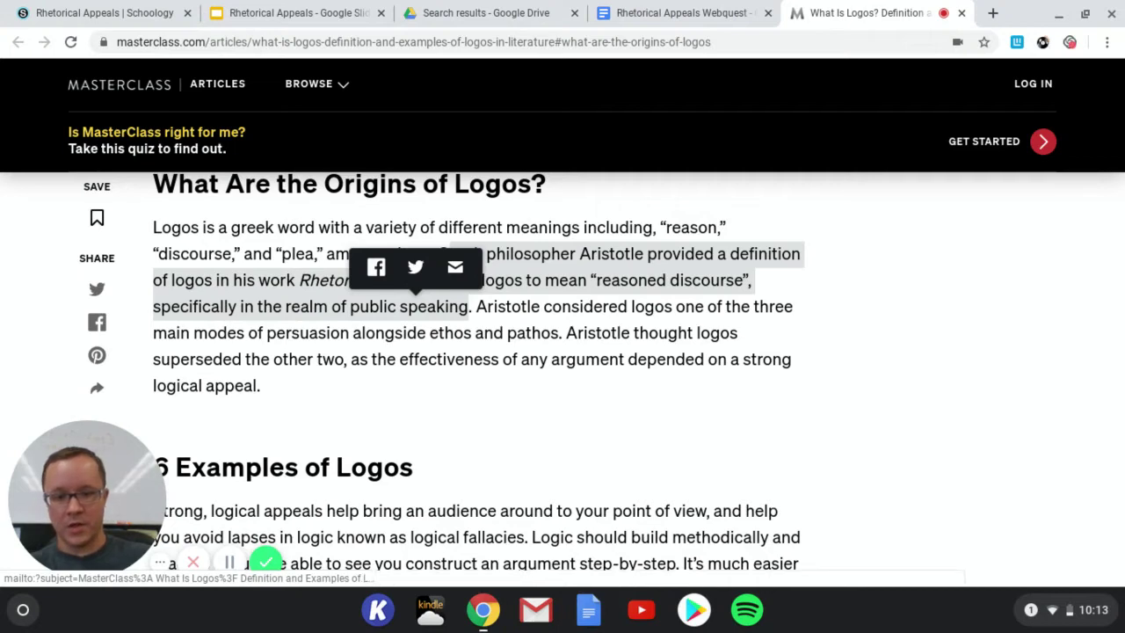
click(646, 9)
scroll(589, 356, down, 1)
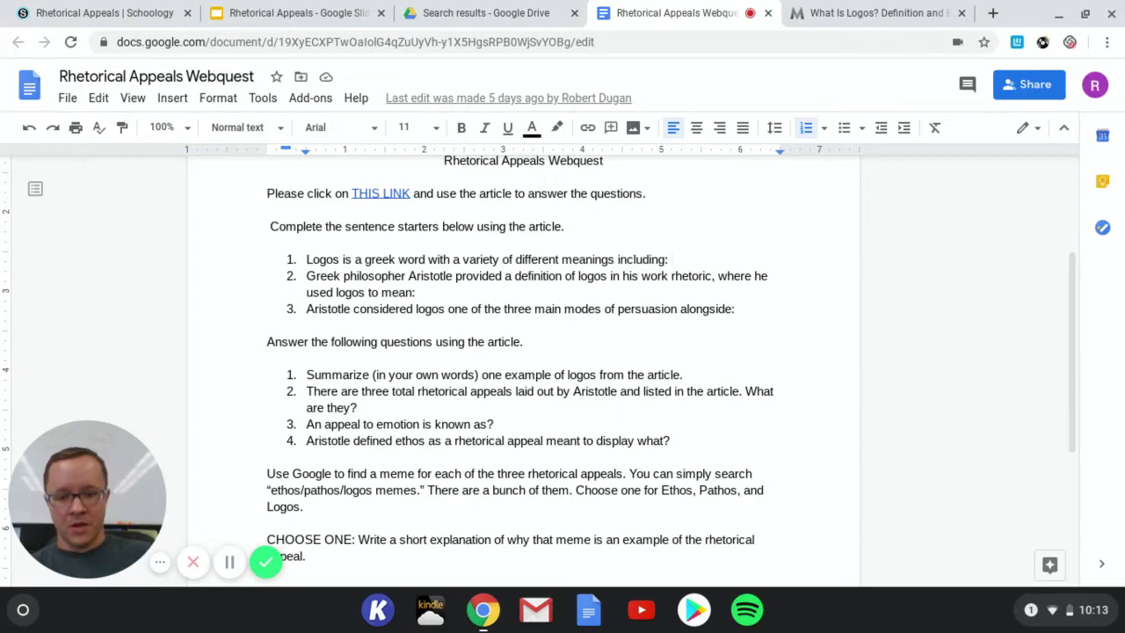
Step: Highlight the Summarize example-of-logos question, check the article's logos examples, and return to the webquest
scroll(290, 266, down, 3)
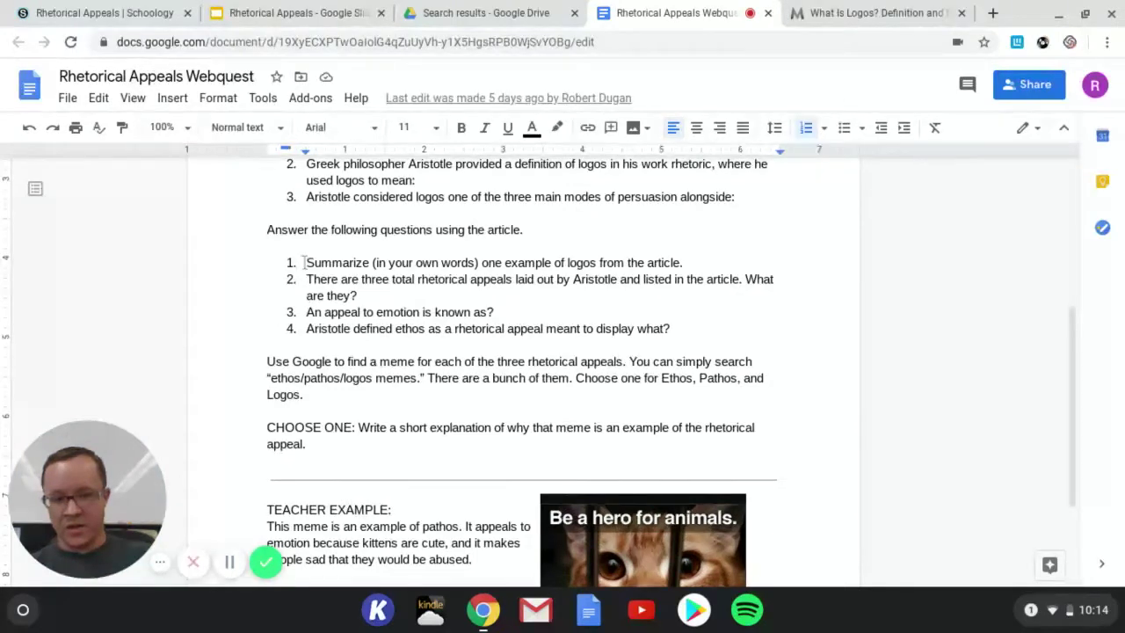
drag(306, 262, 685, 266)
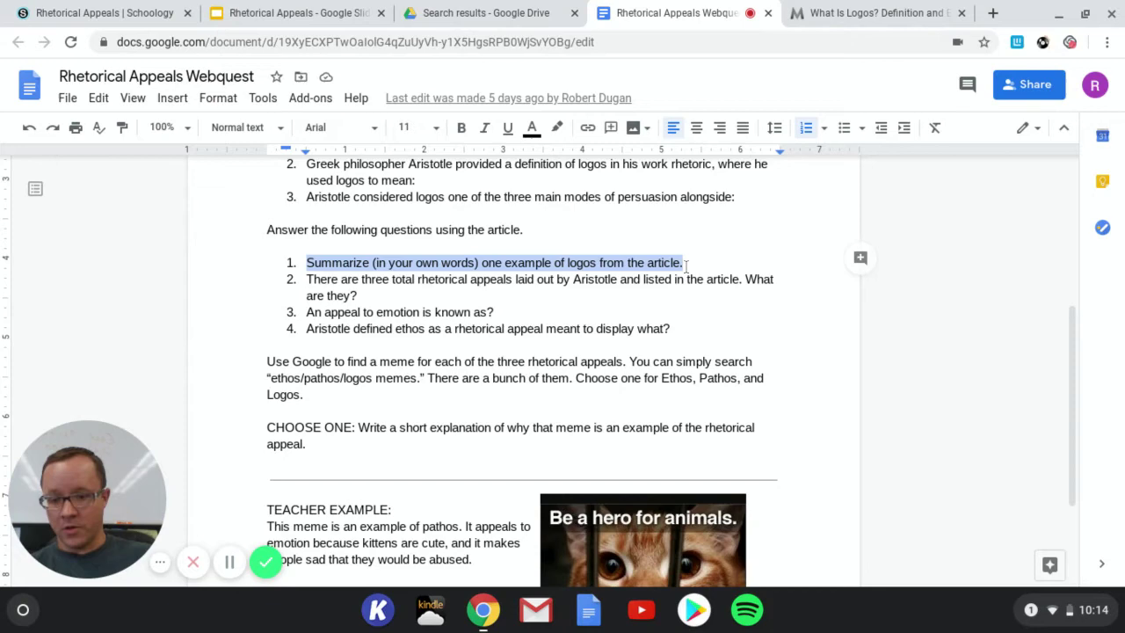
click(870, 13)
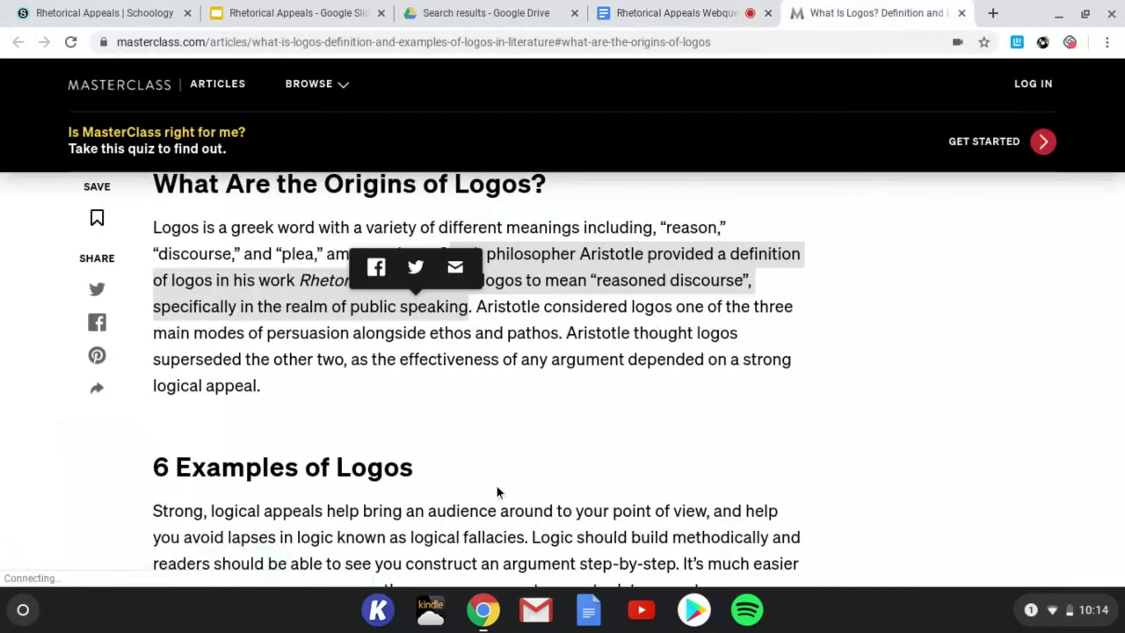
scroll(497, 492, down, 3)
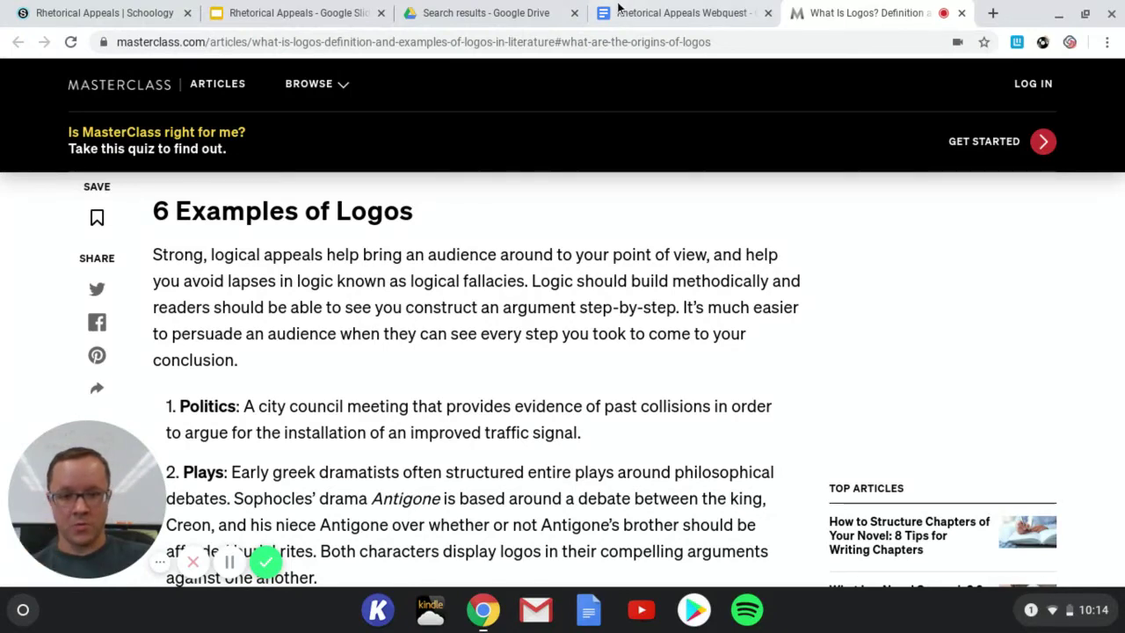
key(ctrl+shift+Tab)
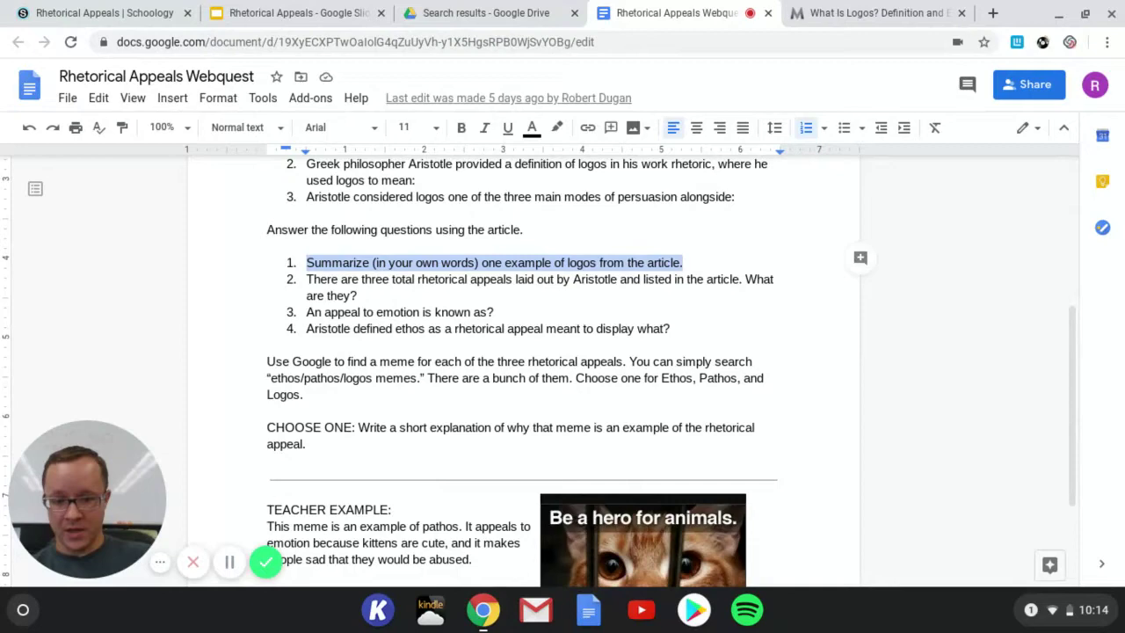
scroll(539, 373, down, 3)
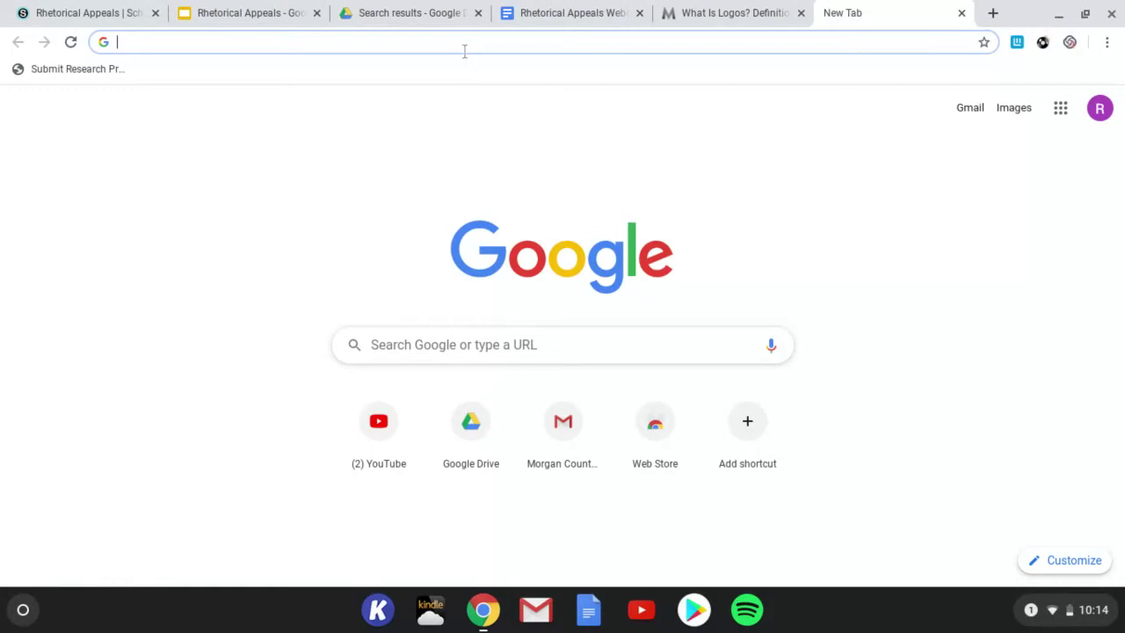
Step: Search Google Images for 'pathos memes' and browse the results
text(pathos memes)
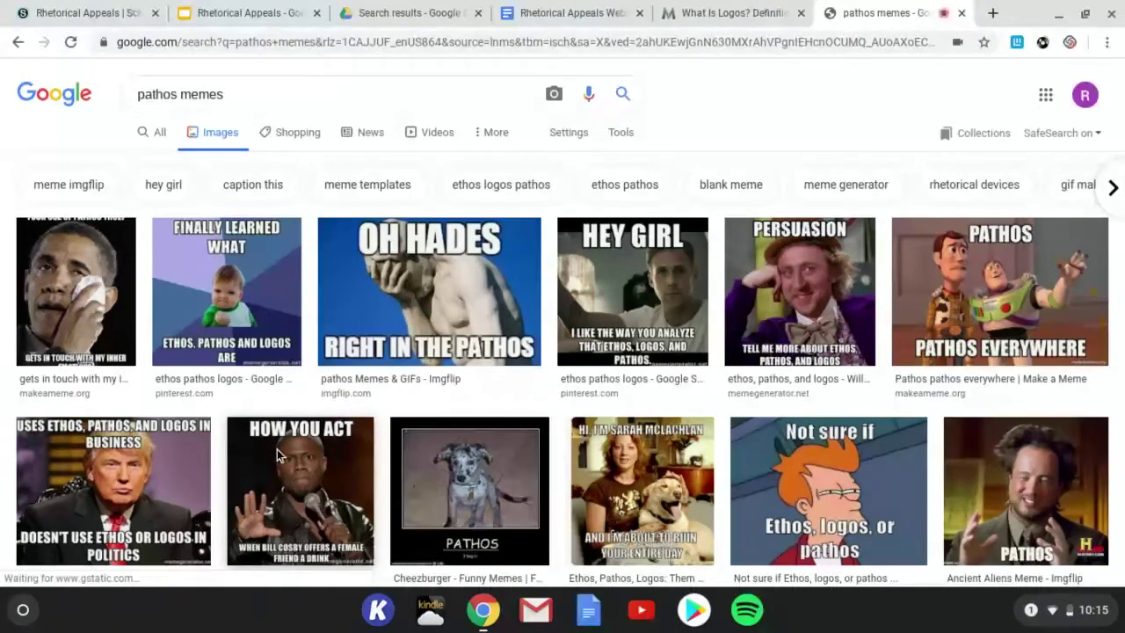
scroll(477, 483, down, 2)
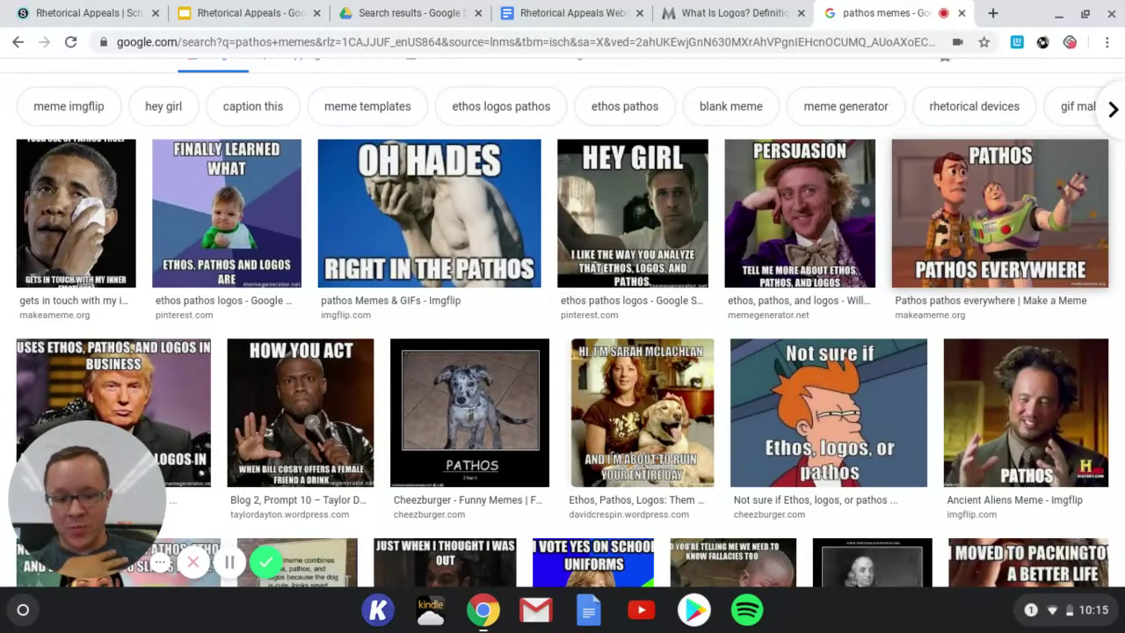
scroll(562, 324, down, 3)
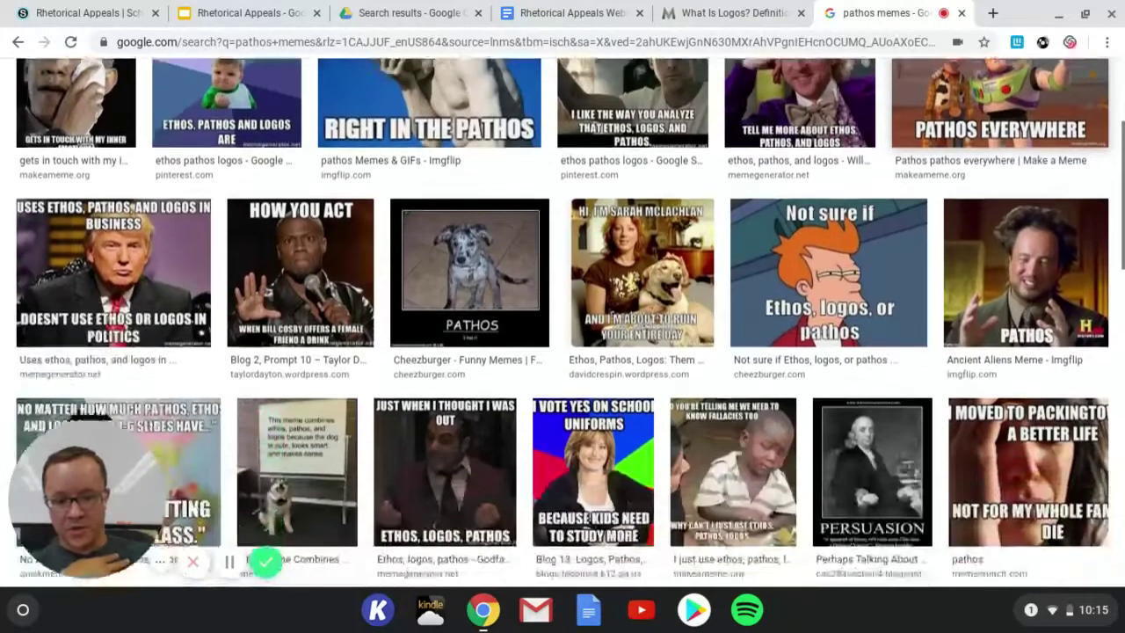
scroll(562, 324, down, 1)
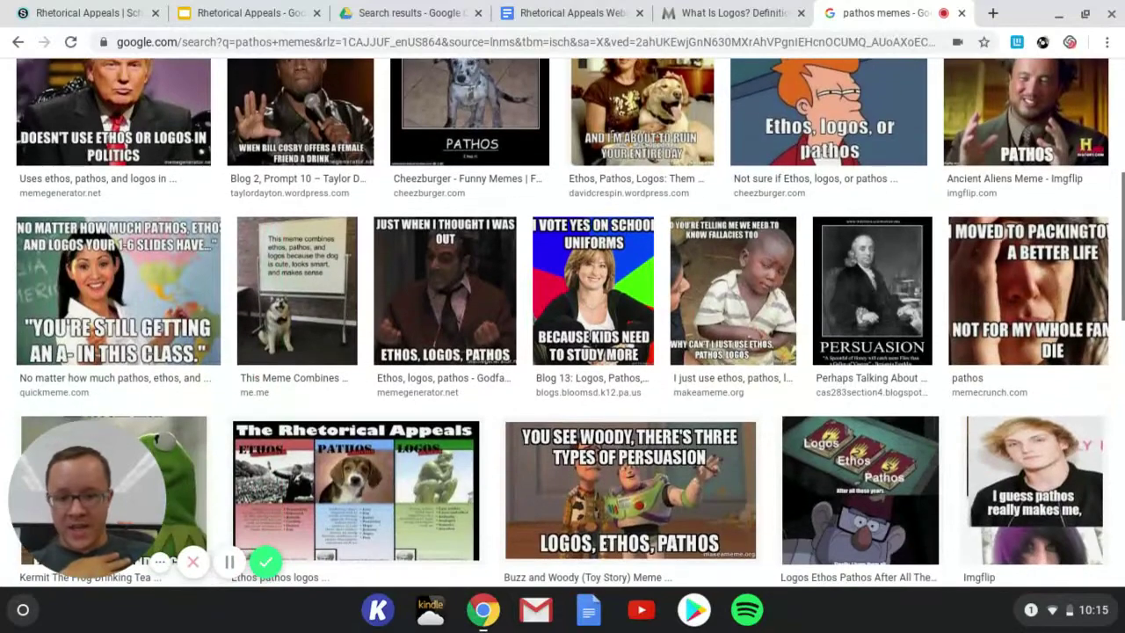
scroll(563, 323, up, 5)
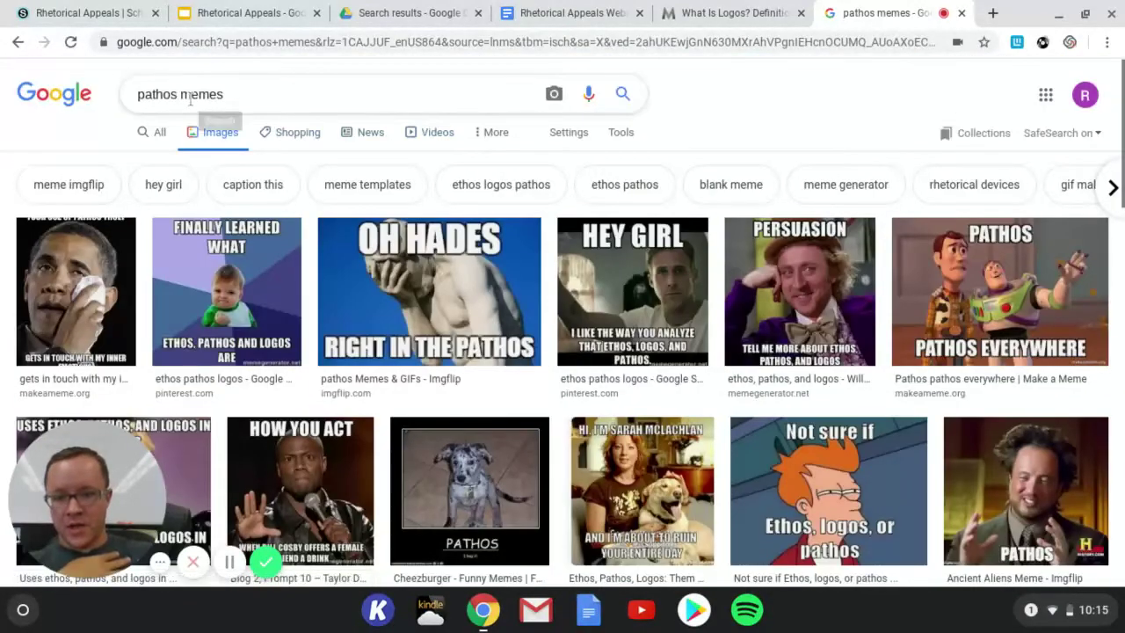
Step: Change the query to 'pathos advertisements' and view the new image results
click(181, 94)
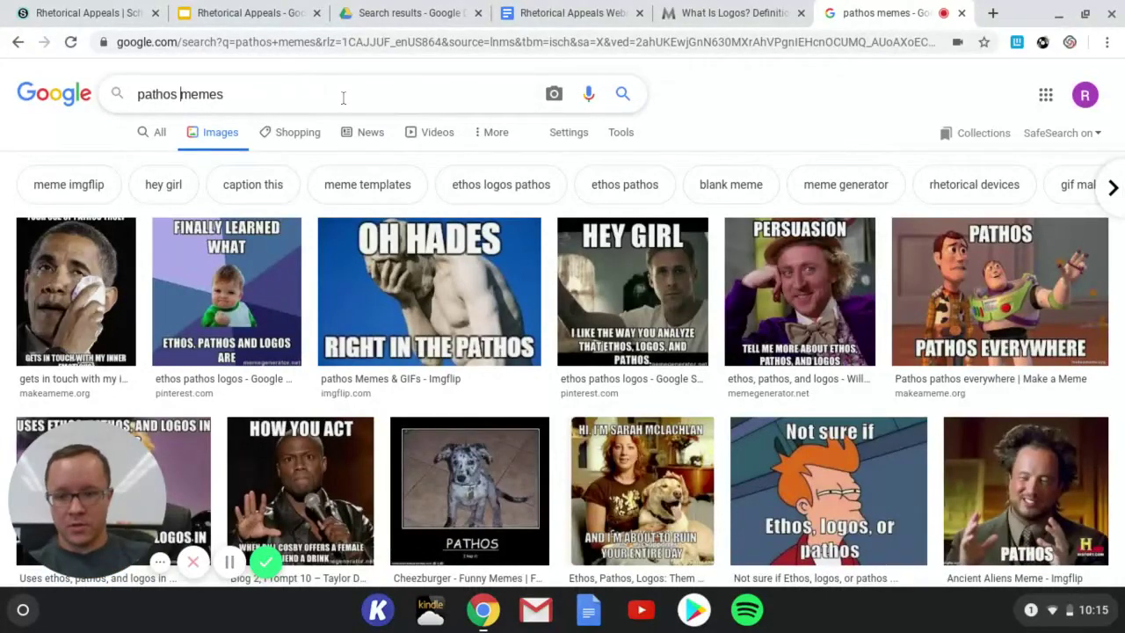
key(ctrl+shift+Left)
key(BackSpace)
text(ad)
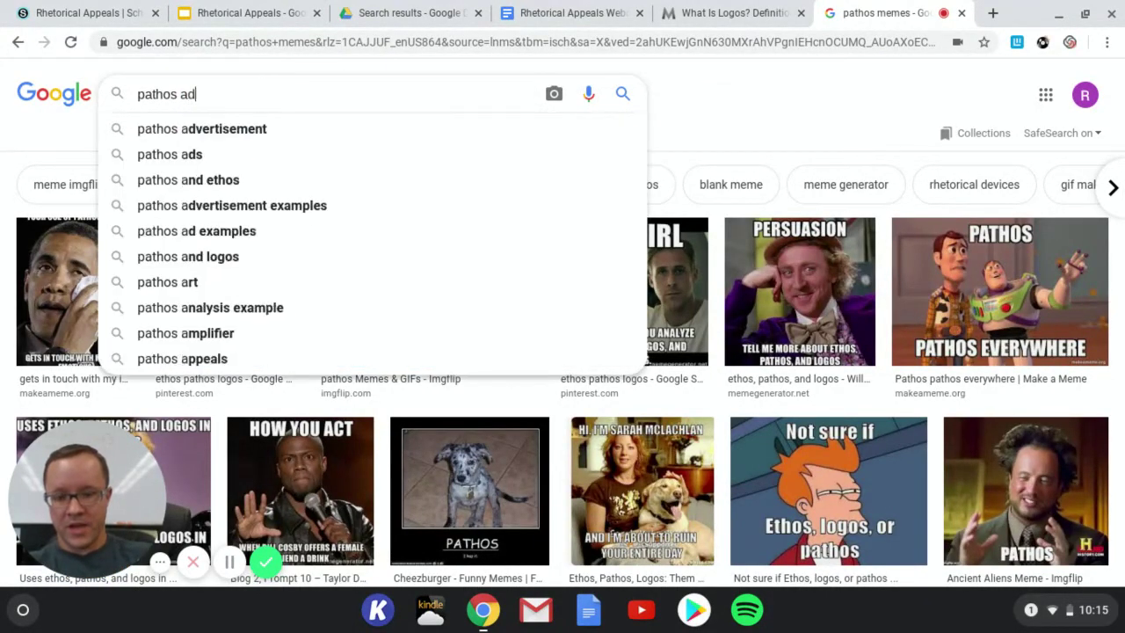
text(vertisements)
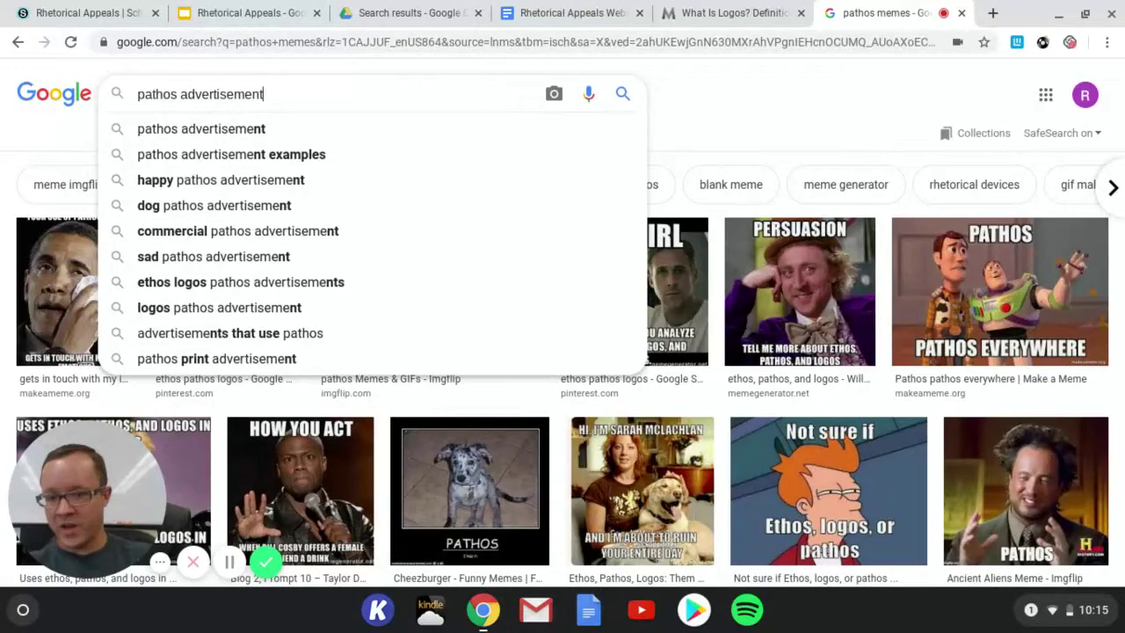
key(Return)
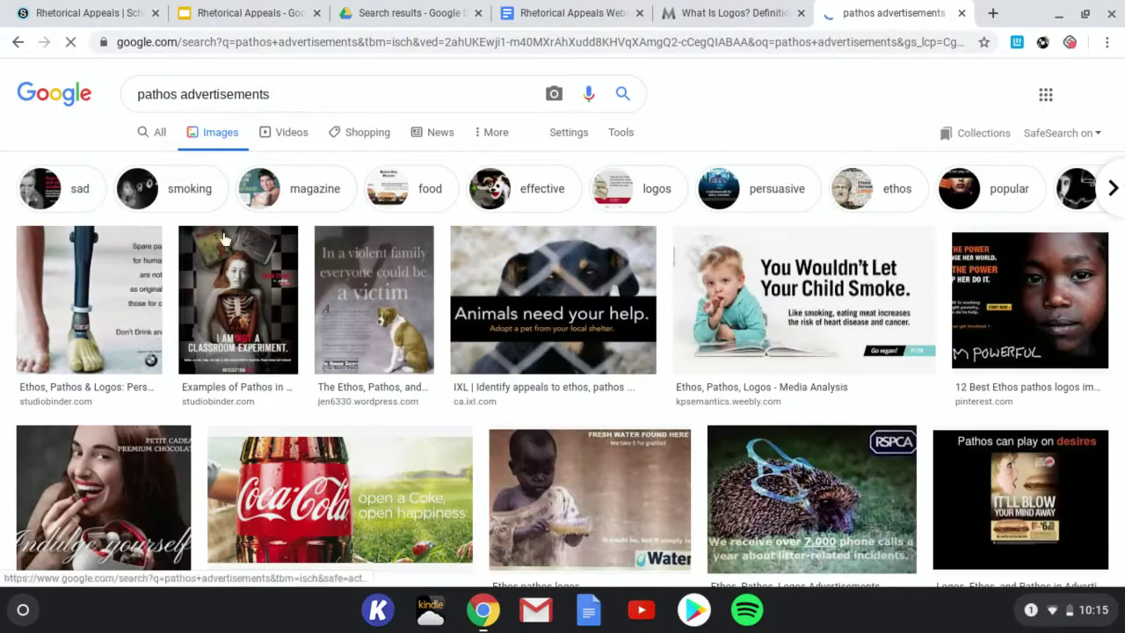
scroll(235, 339, down, 1)
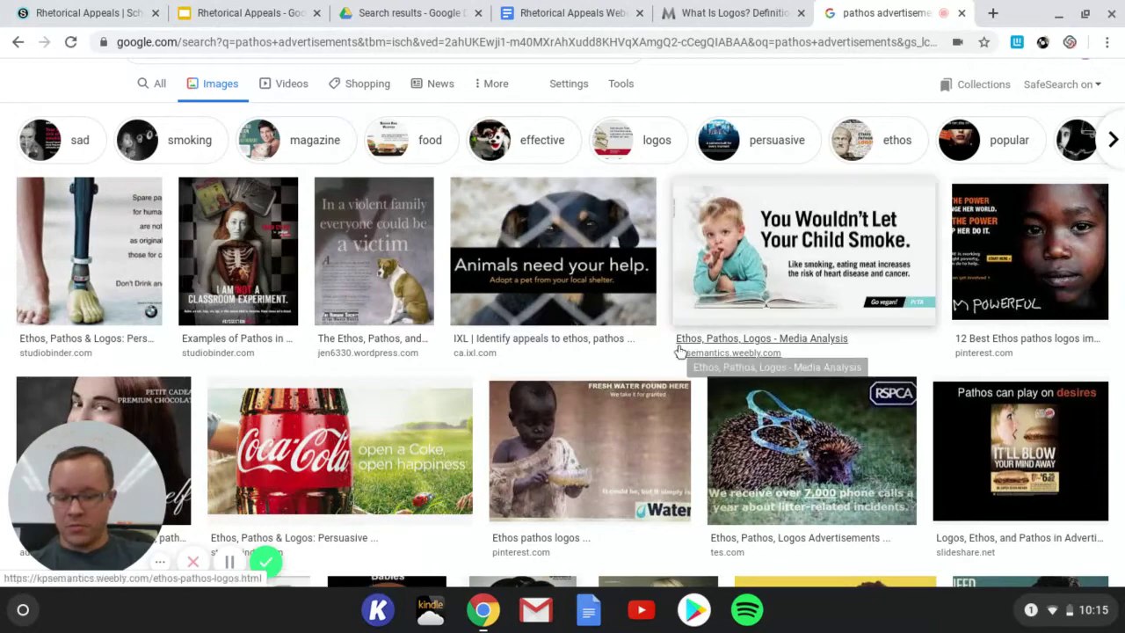
Step: Copy the RSPCA hedgehog litter ad image from its preview and return to the webquest tab
click(849, 432)
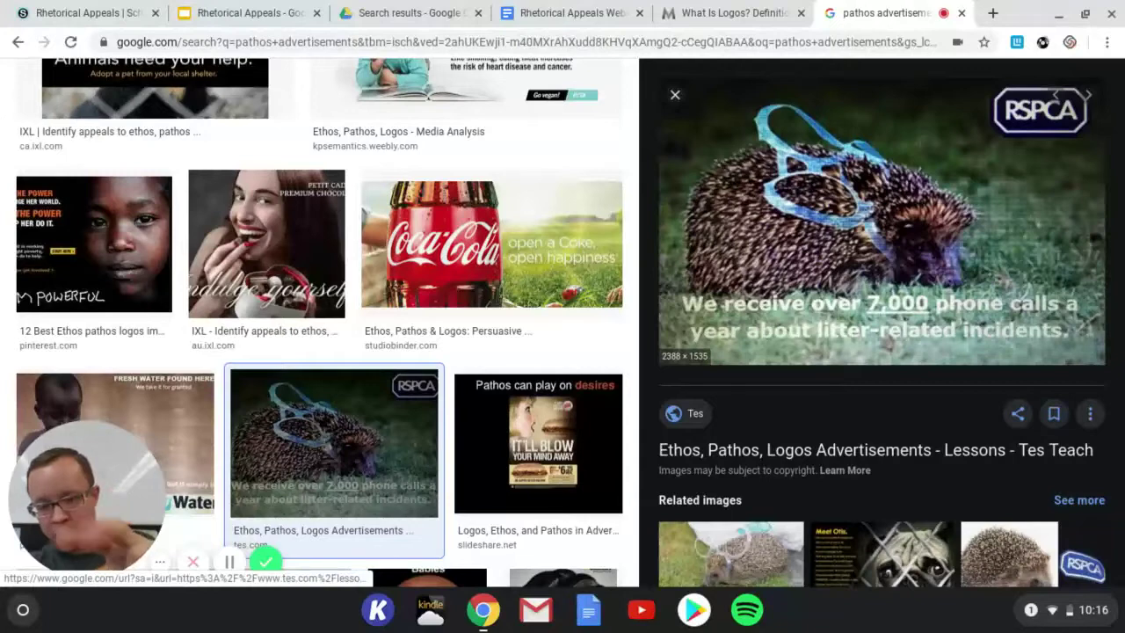
right_click(859, 226)
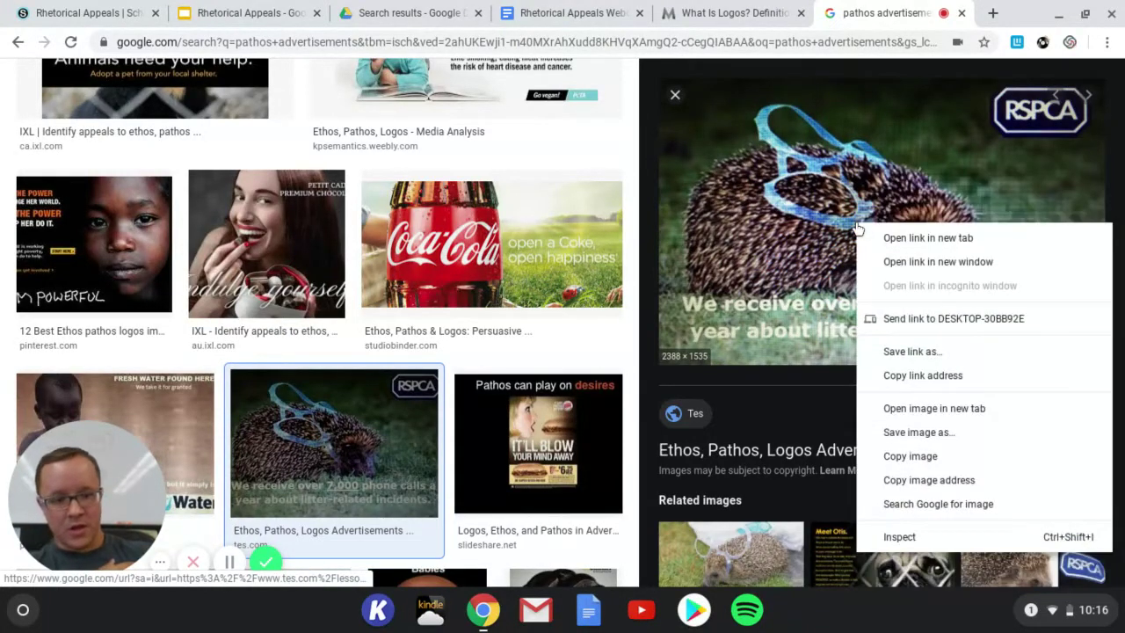
click(885, 457)
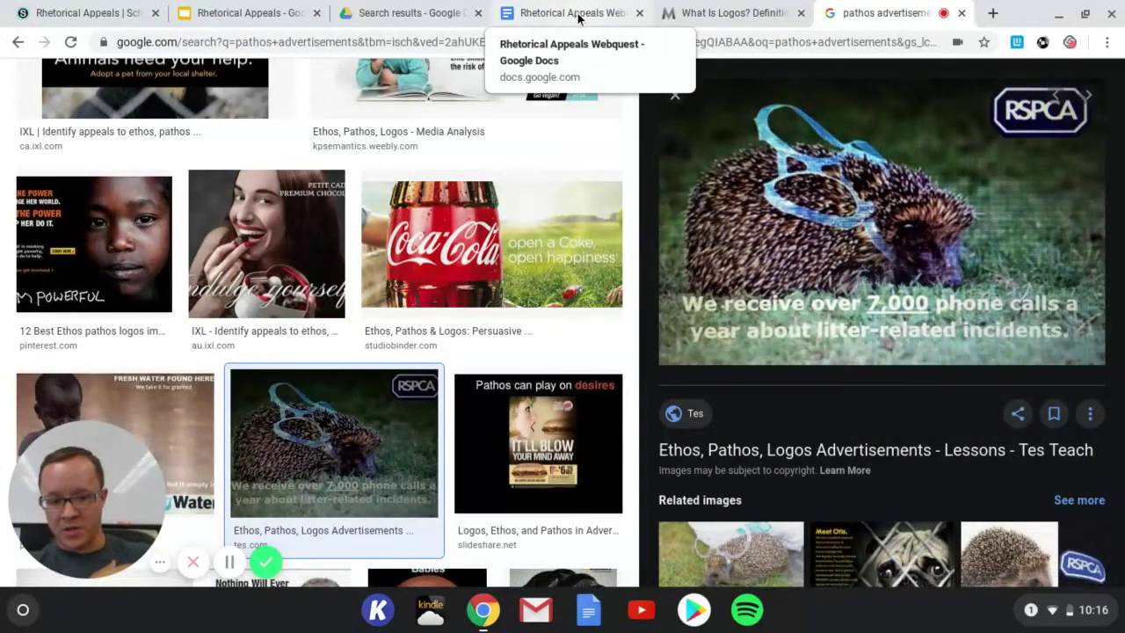
right_click(712, 212)
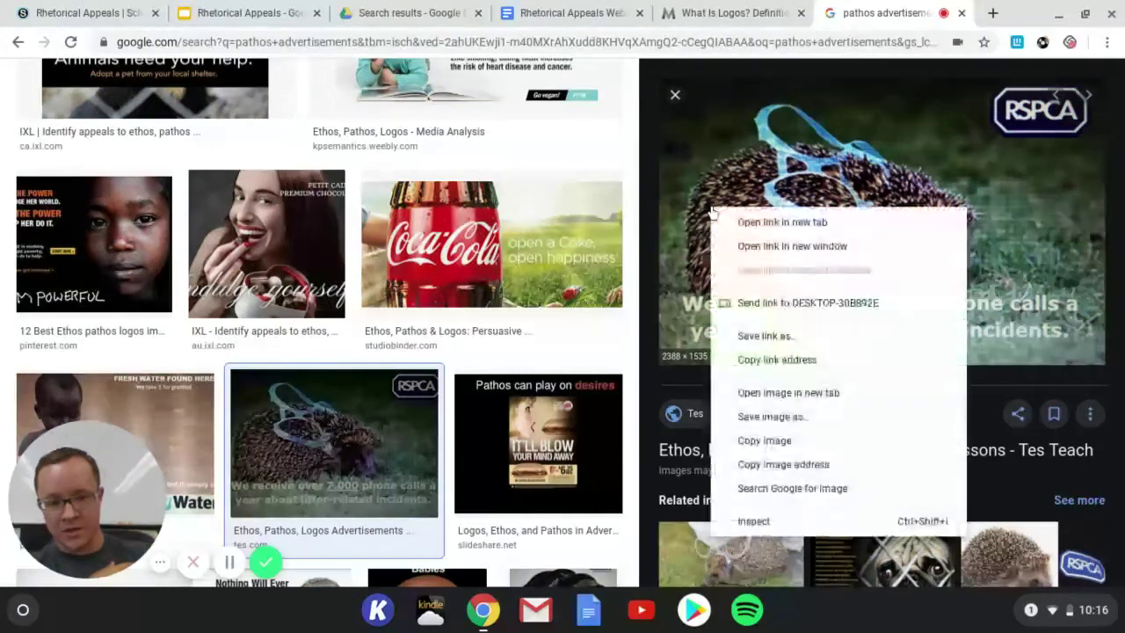
click(739, 447)
click(560, 17)
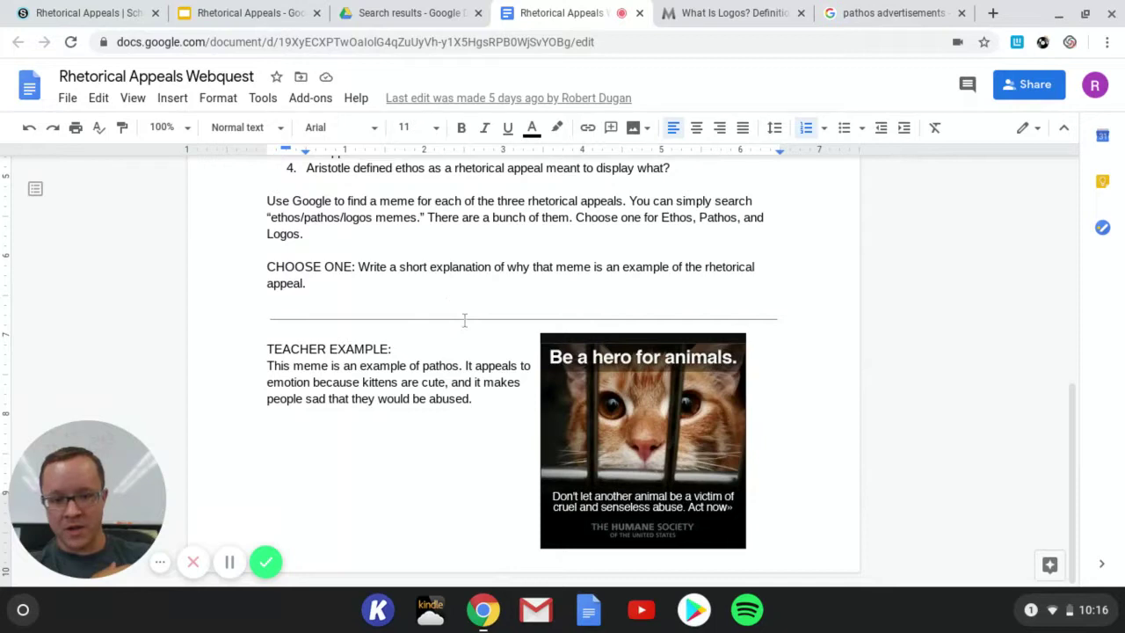
Step: Paste the hedgehog ad onto a new blank line after 'appeal.' in the CHOOSE ONE instructions
click(392, 291)
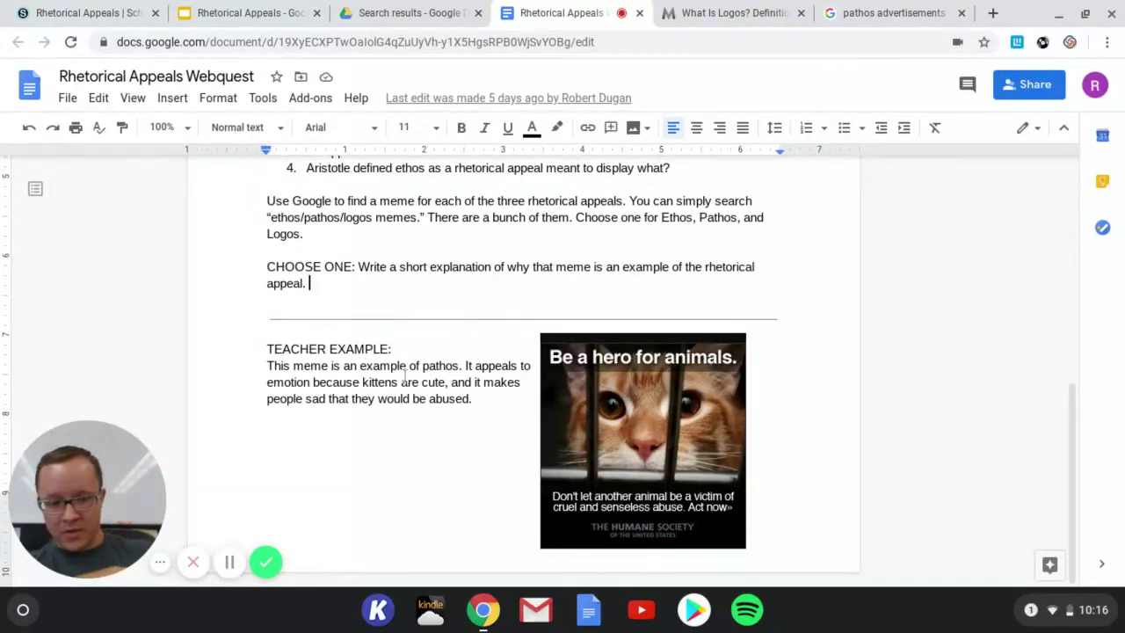
key(Return)
key(Return)
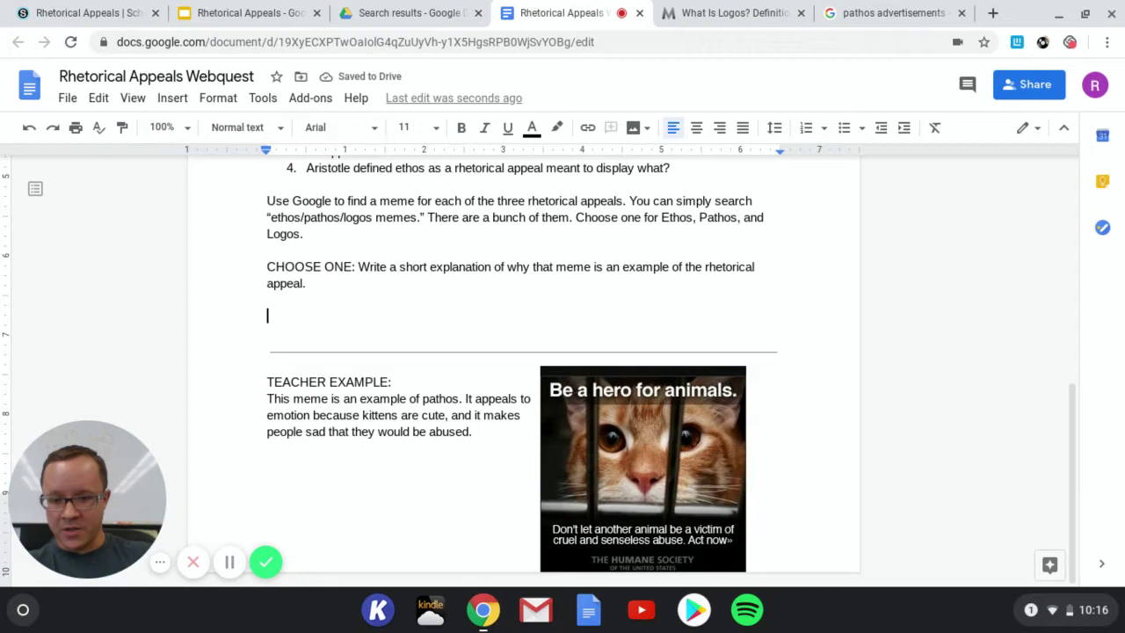
right_click(288, 318)
click(303, 341)
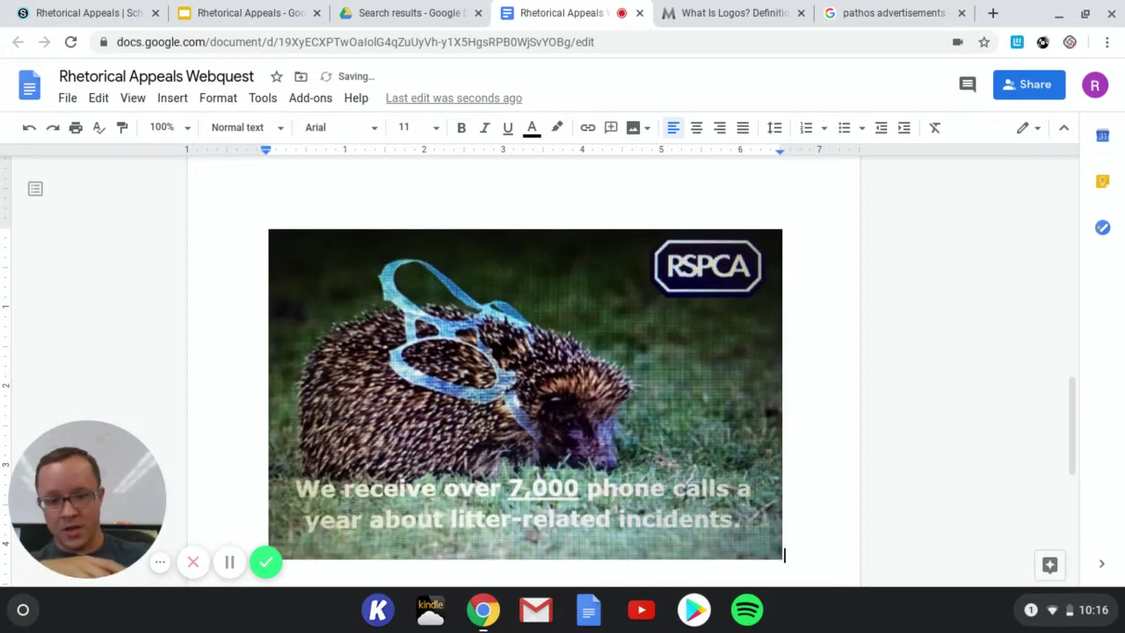
Step: Set the pasted hedgehog image's layout to Wrap text
click(491, 354)
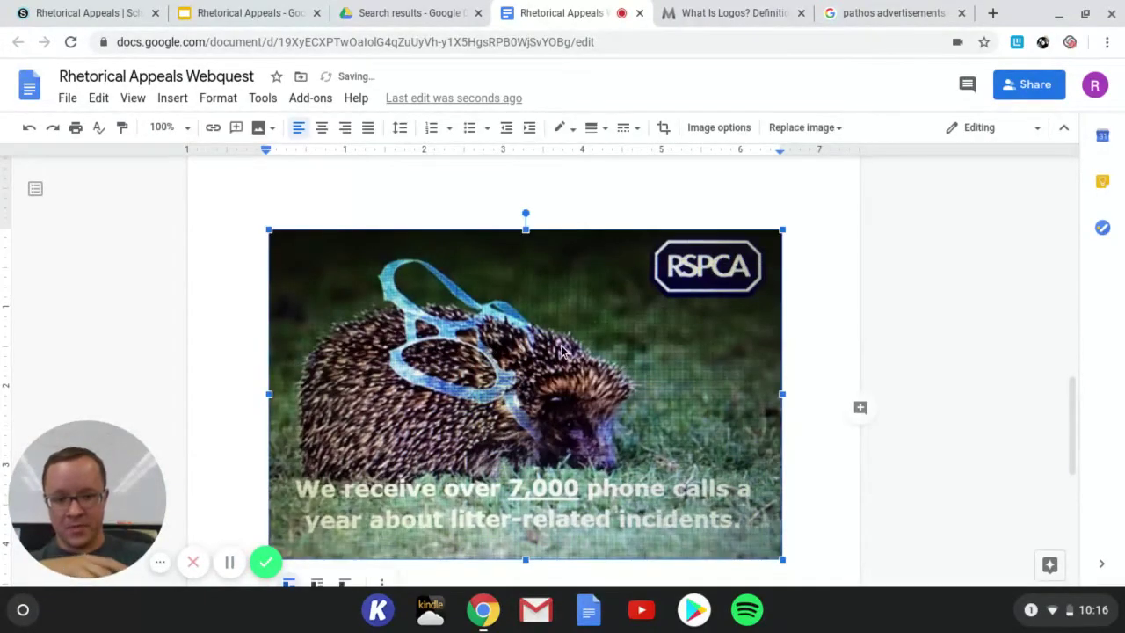
scroll(562, 351, down, 2)
scroll(615, 264, up, 1)
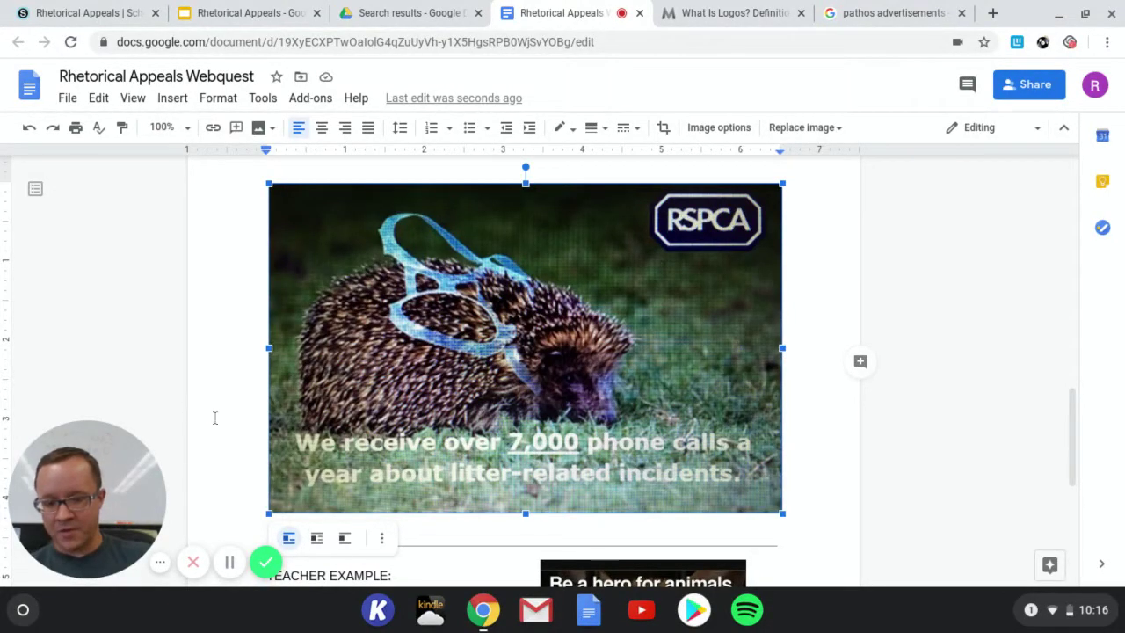
click(416, 570)
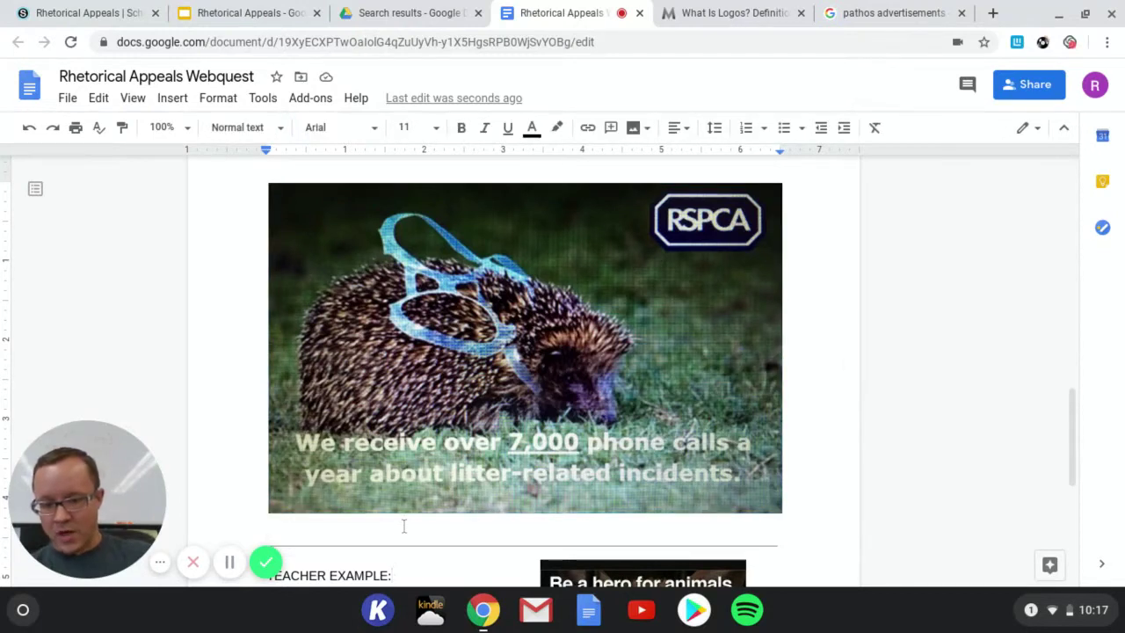
click(434, 331)
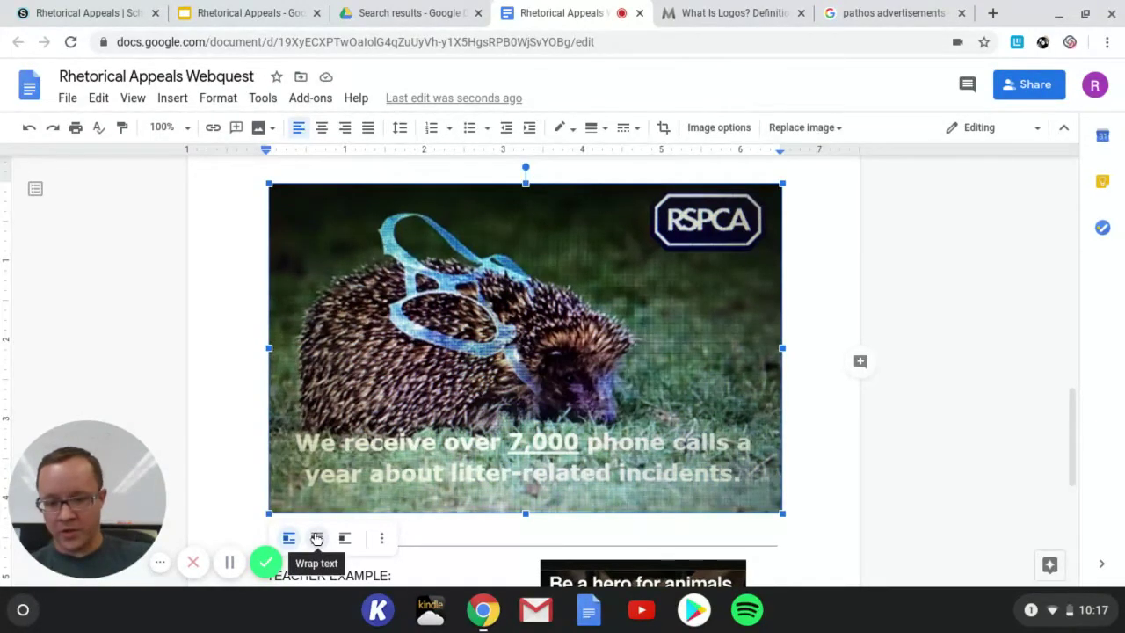
click(317, 538)
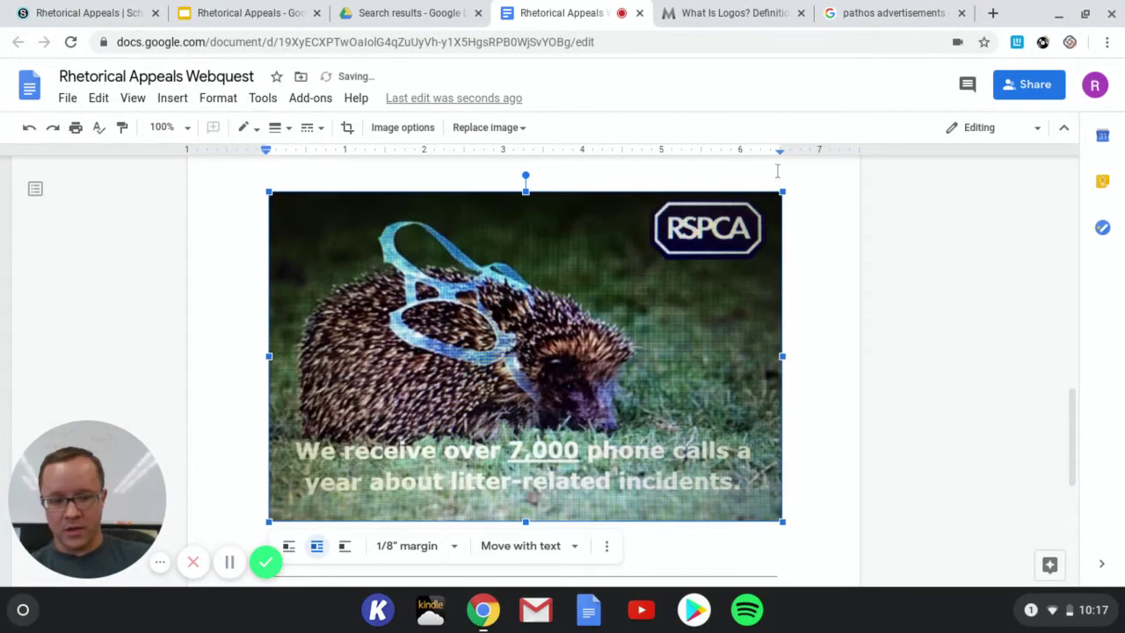
Step: Shrink the hedgehog image and try repositioning it further down the page
drag(783, 195, 594, 334)
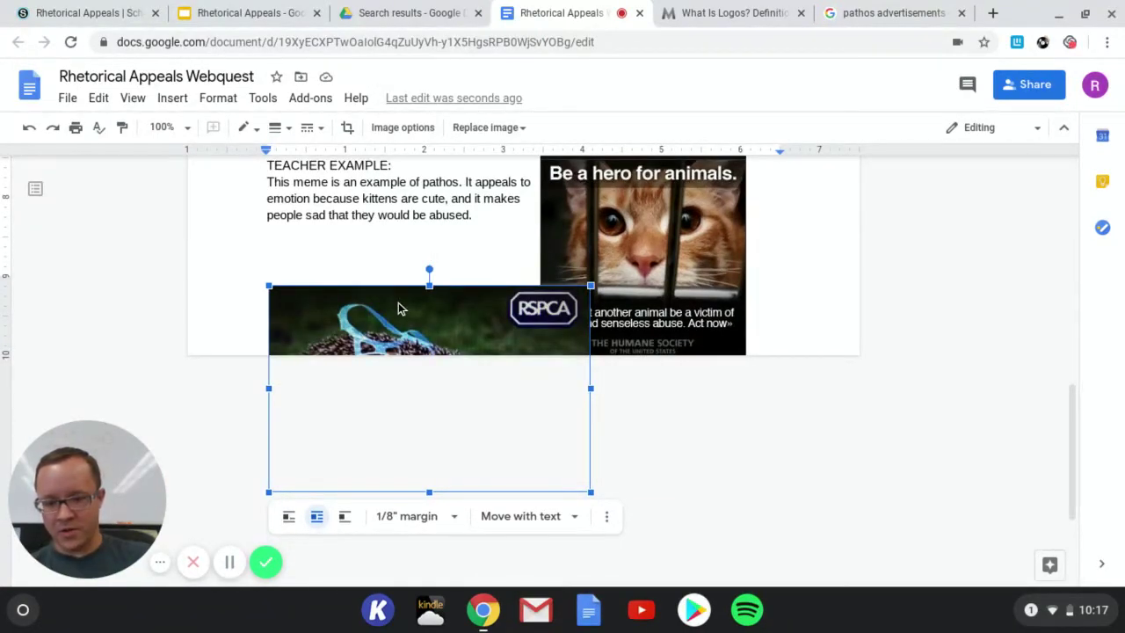
scroll(524, 256, down, 1)
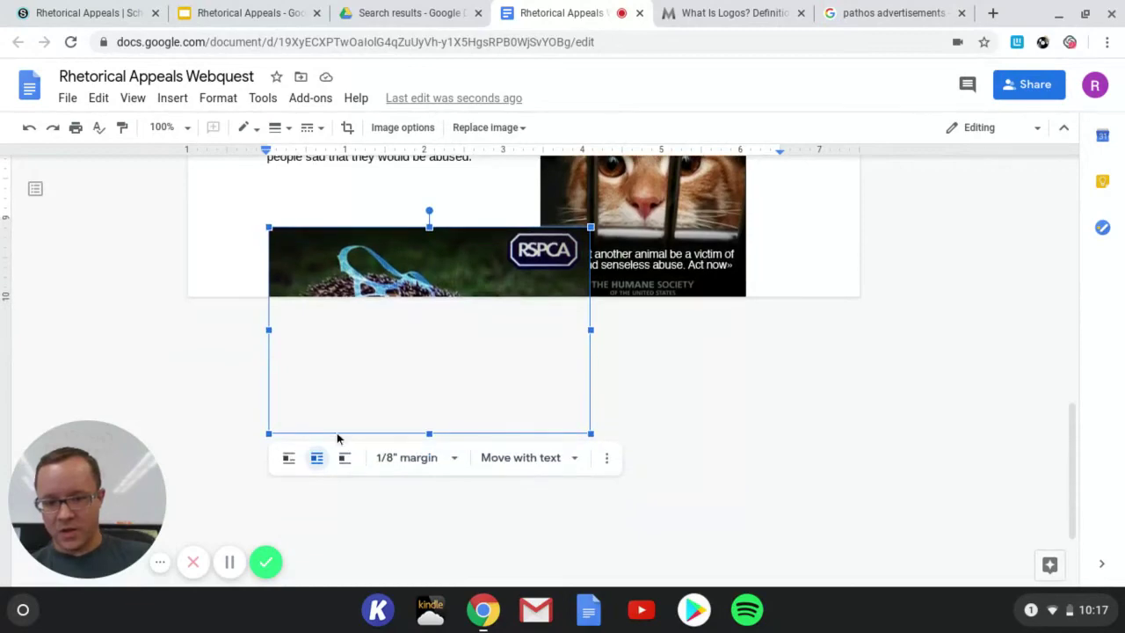
scroll(370, 435, up, 3)
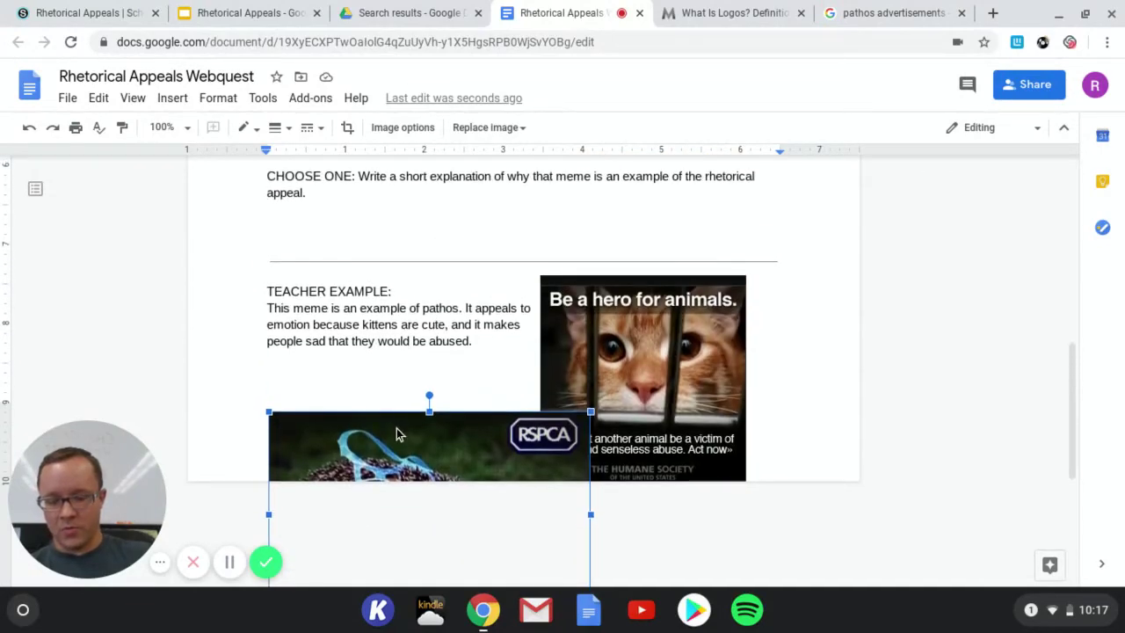
scroll(396, 428, down, 1)
drag(396, 384, 377, 276)
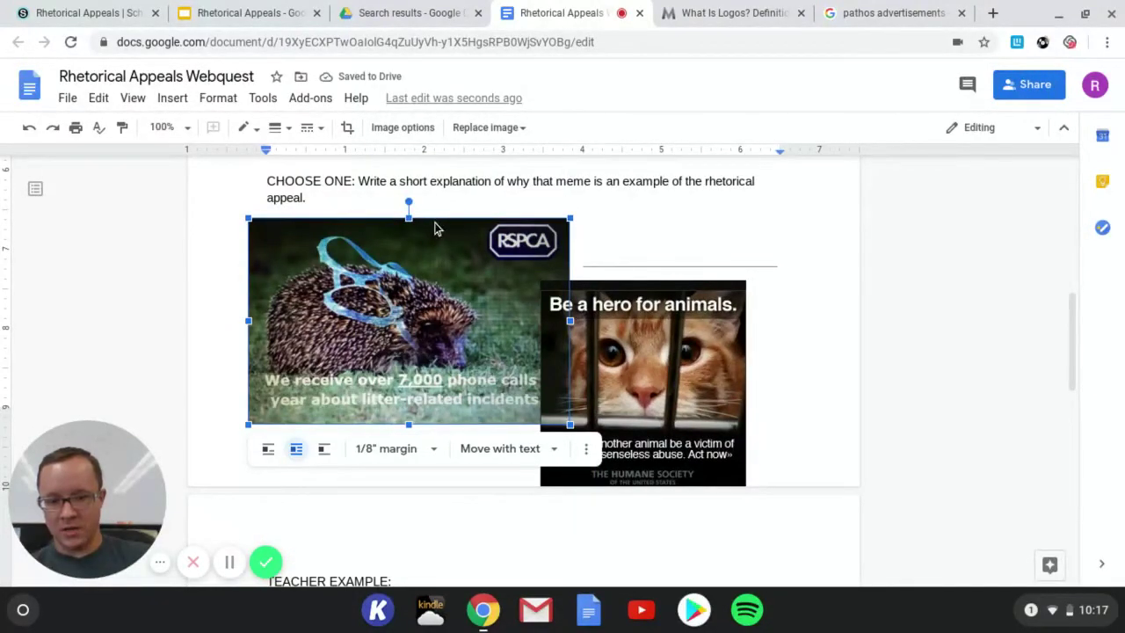
drag(430, 233, 427, 535)
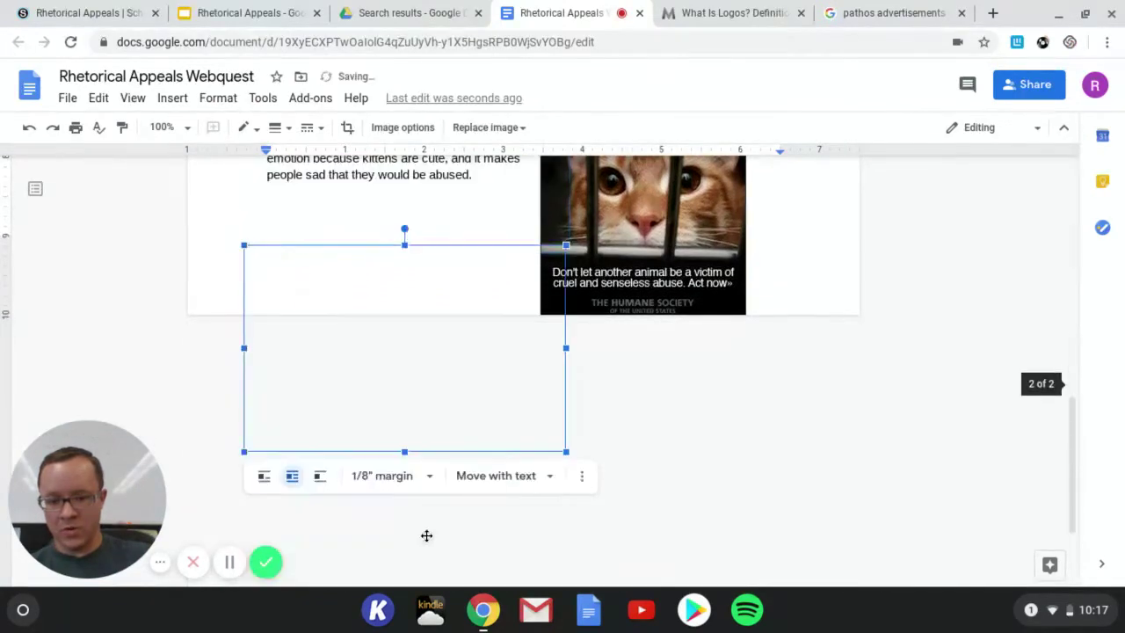
click(466, 195)
scroll(735, 312, up, 3)
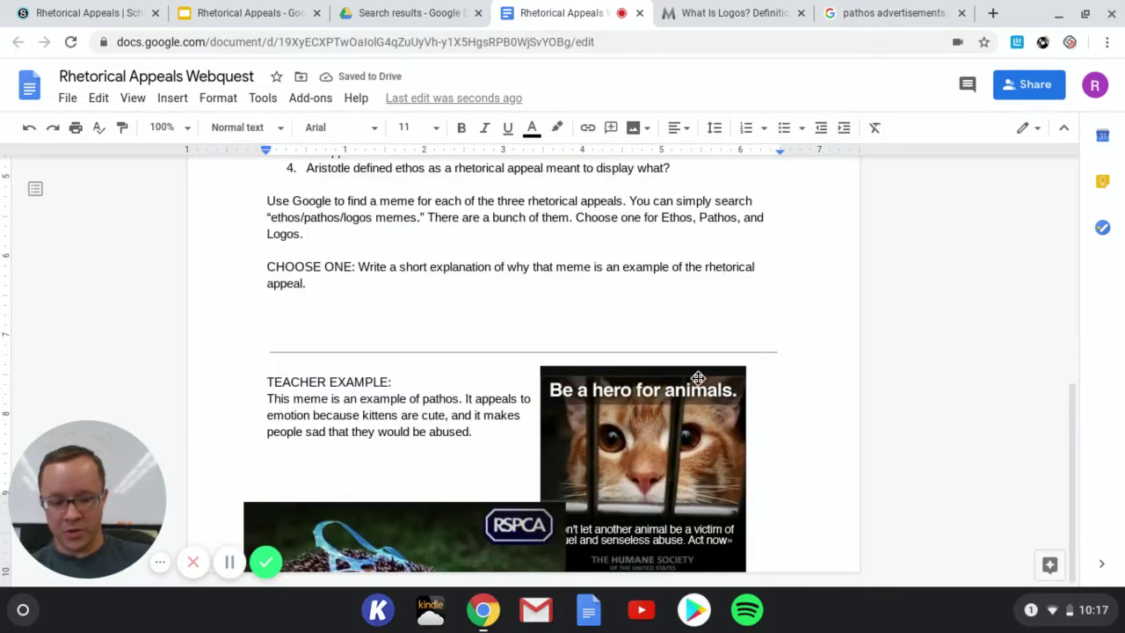
key(Return)
key(Return)
key(Return)
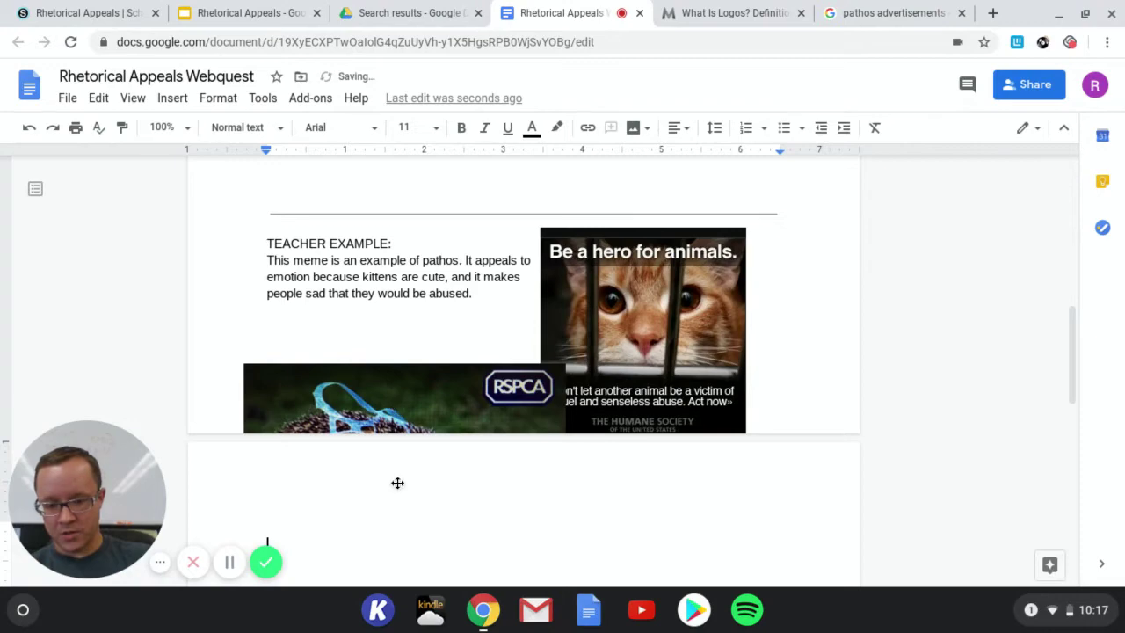
drag(398, 482, 420, 409)
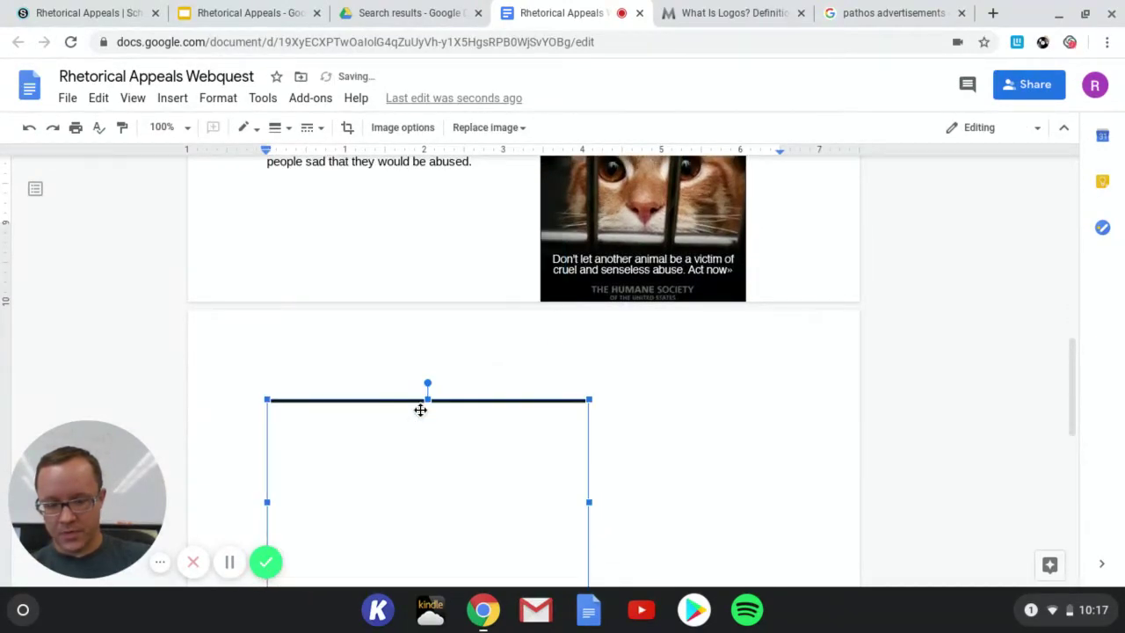
Step: Add blank lines above the divider and move the hedgehog ad under the CHOOSE ONE instruction
click(413, 192)
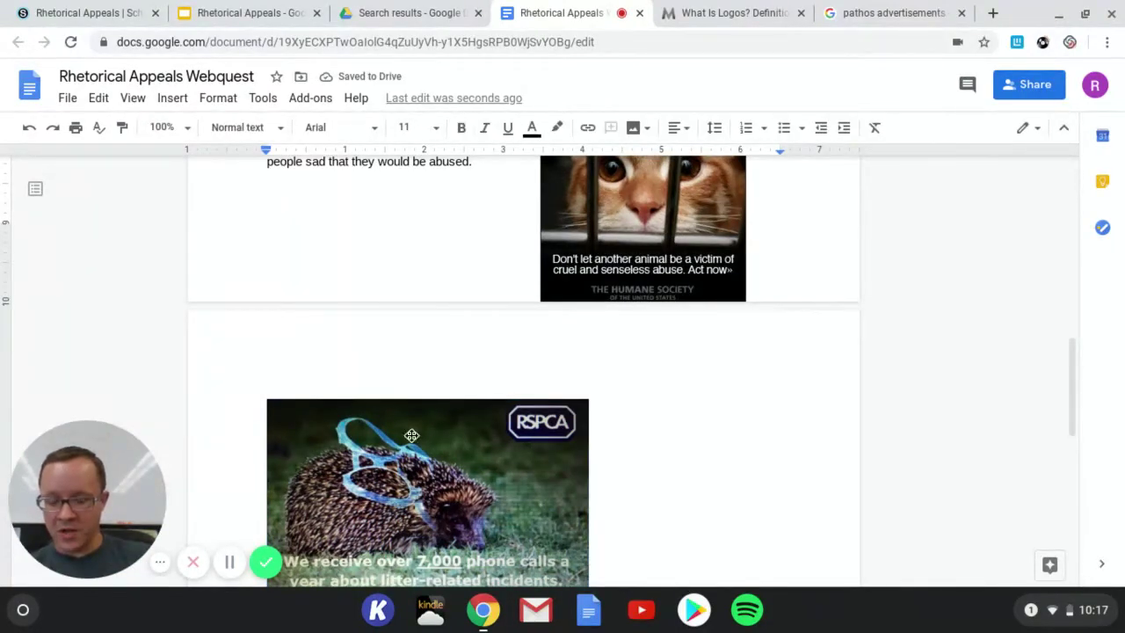
scroll(419, 332, up, 3)
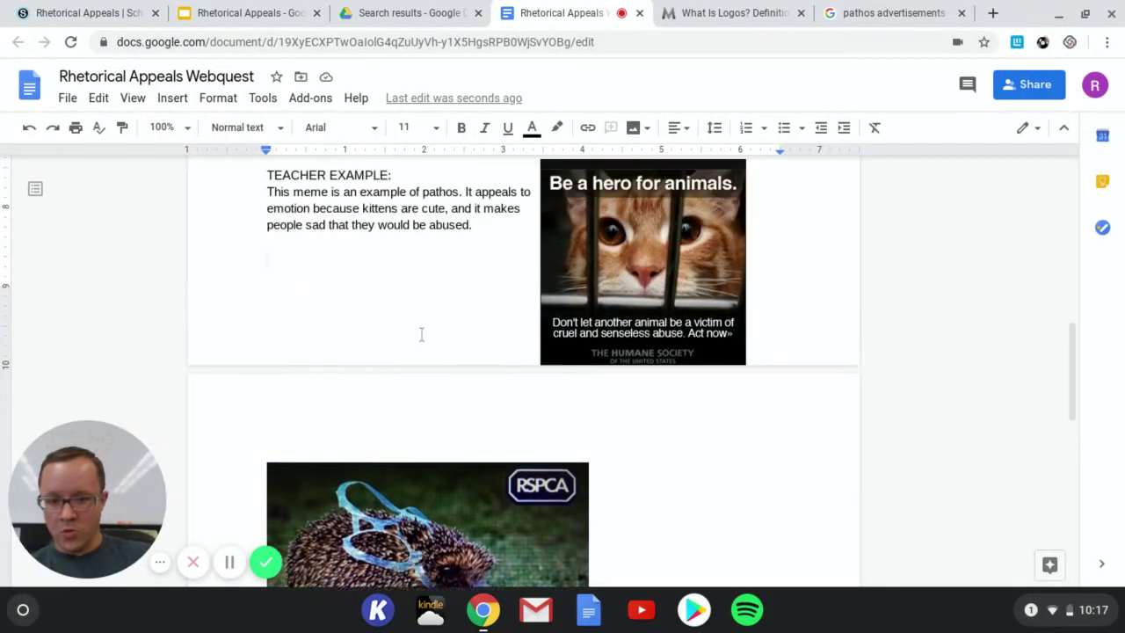
click(299, 232)
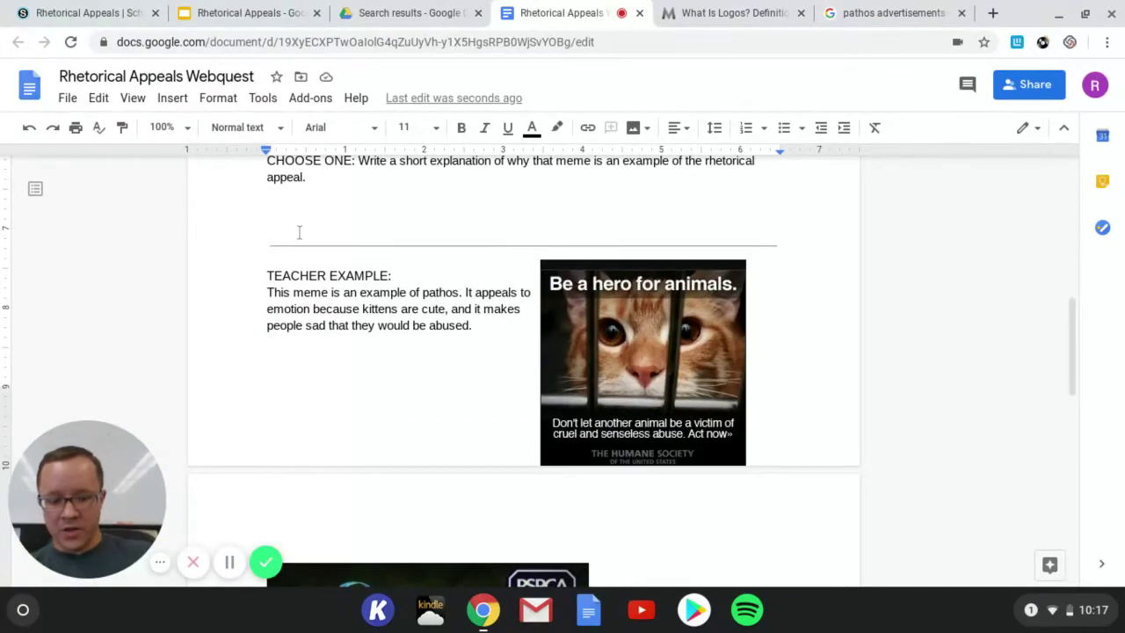
key(Return)
key(Return)
key(Return)
key(Return)
key(Return)
key(Return)
key(Return)
key(Return)
key(Return)
key(Return)
key(Return)
key(Return)
key(Return)
key(Return)
key(Return)
key(Return)
key(Return)
key(Return)
key(Return)
key(Return)
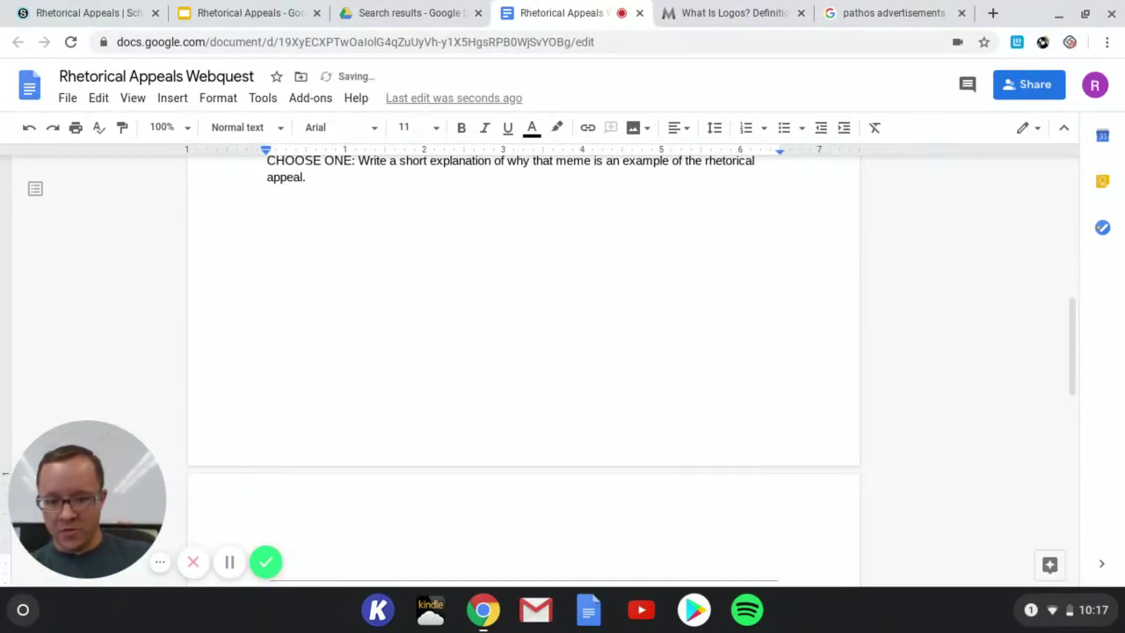
scroll(423, 373, down, 4)
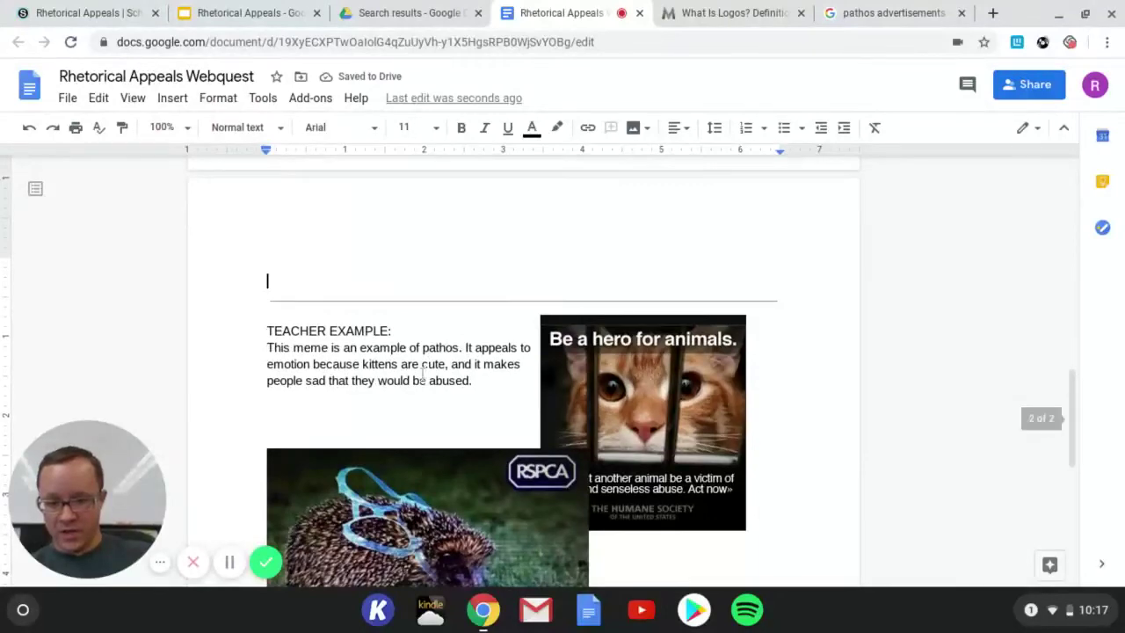
drag(409, 525, 415, 272)
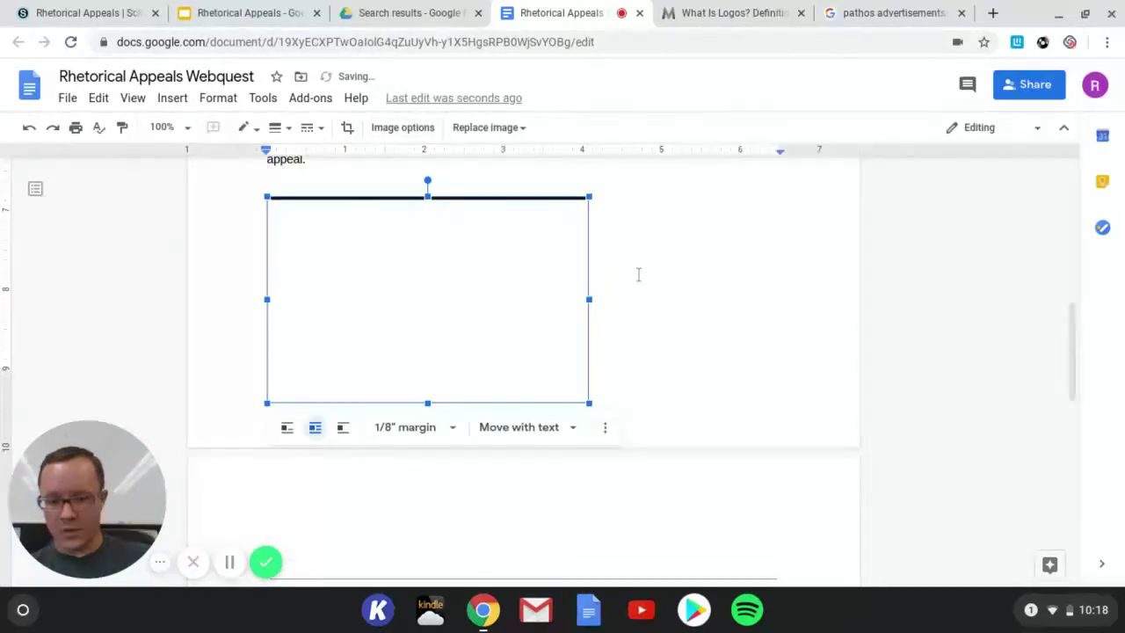
click(661, 308)
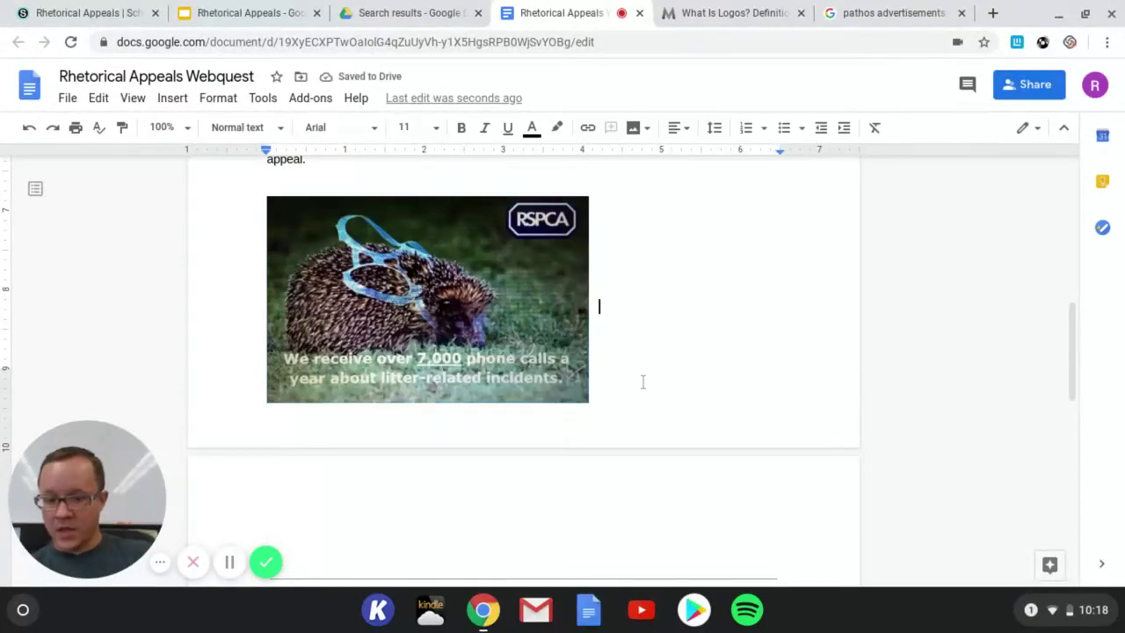
scroll(643, 382, down, 3)
scroll(642, 381, up, 5)
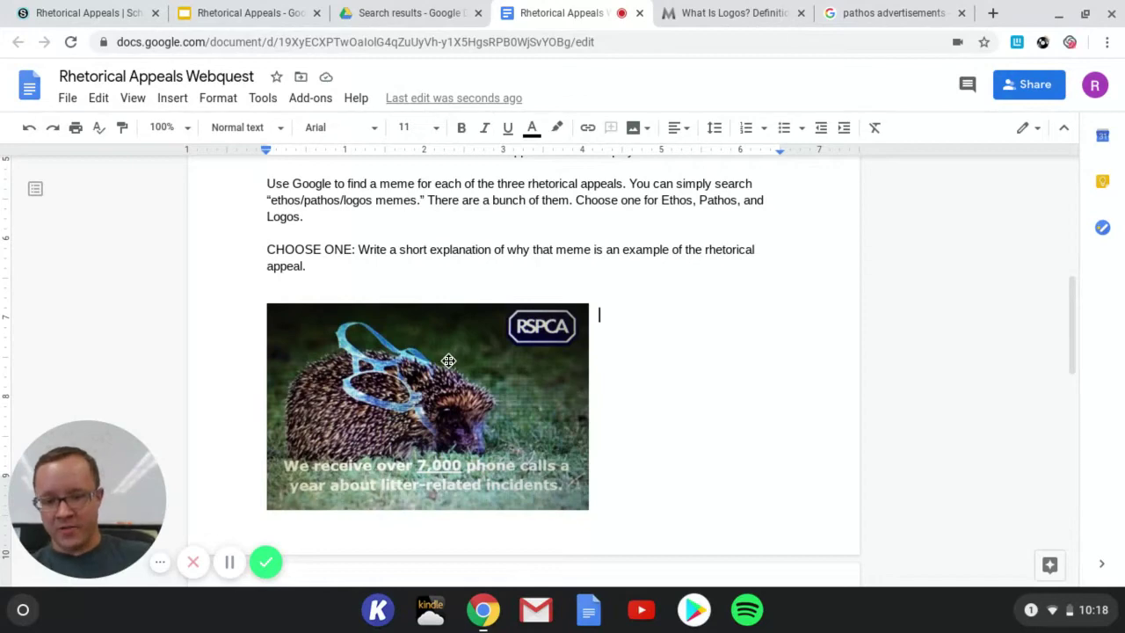
scroll(449, 360, up, 4)
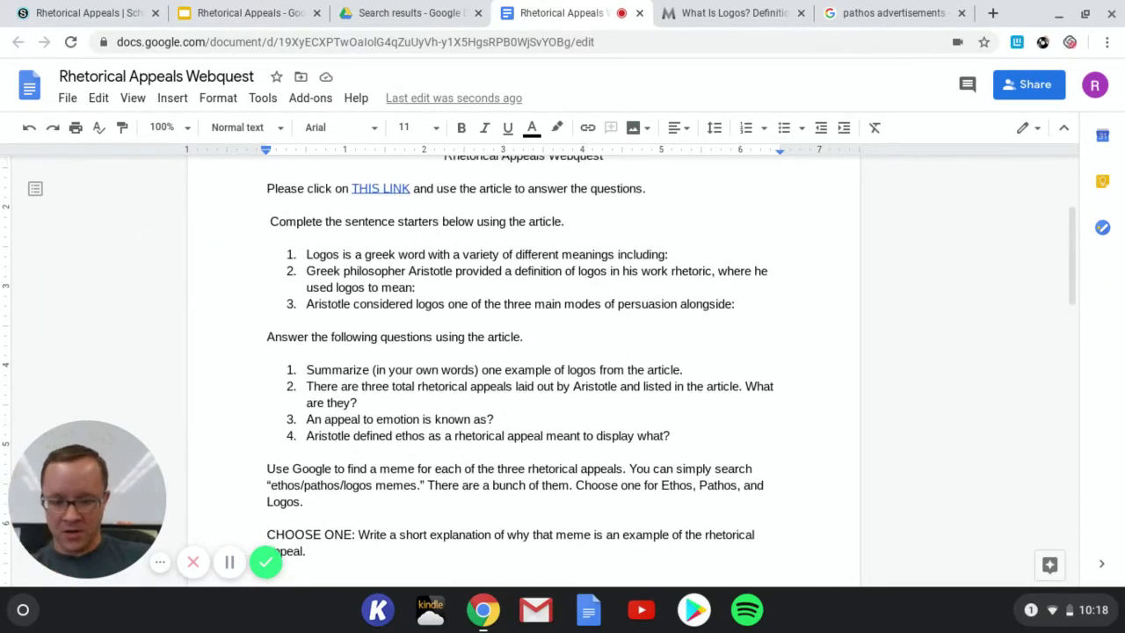
scroll(523, 369, down, 3)
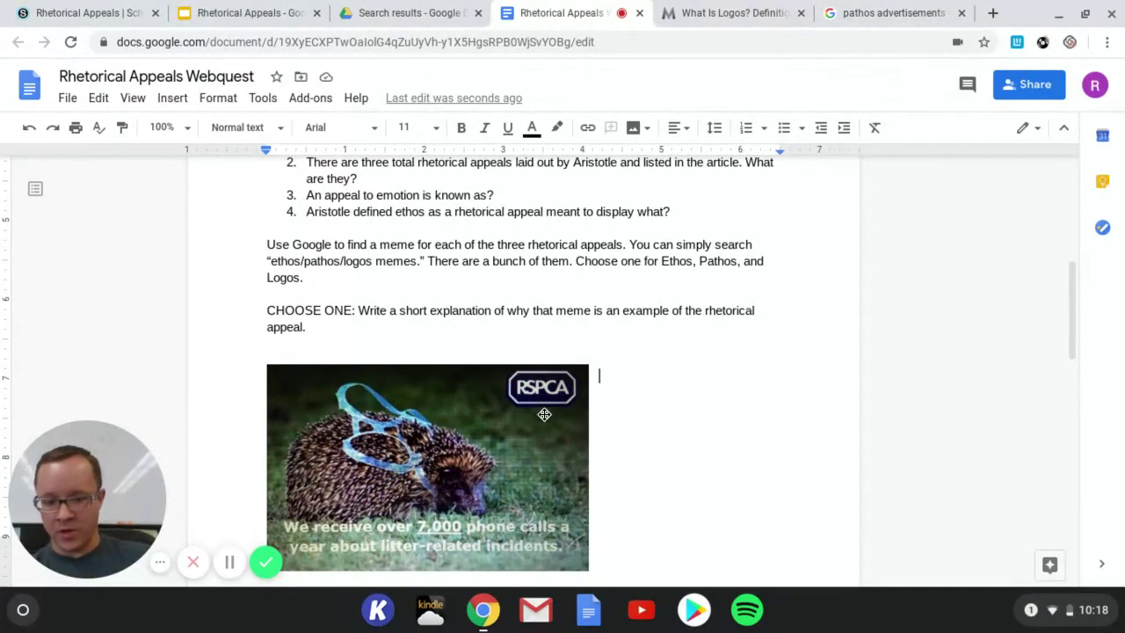
scroll(441, 437, down, 1)
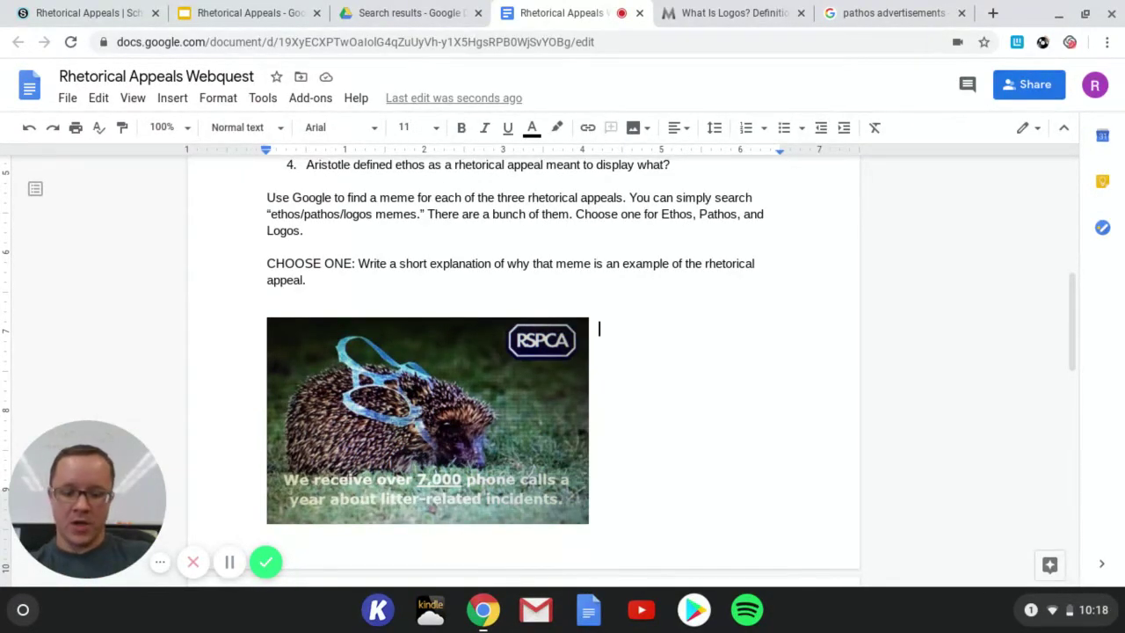
Step: Write 'This advertisement is pathos because hedgehogs are cute, and we don't want them to be harmed by litter.'
text(This )
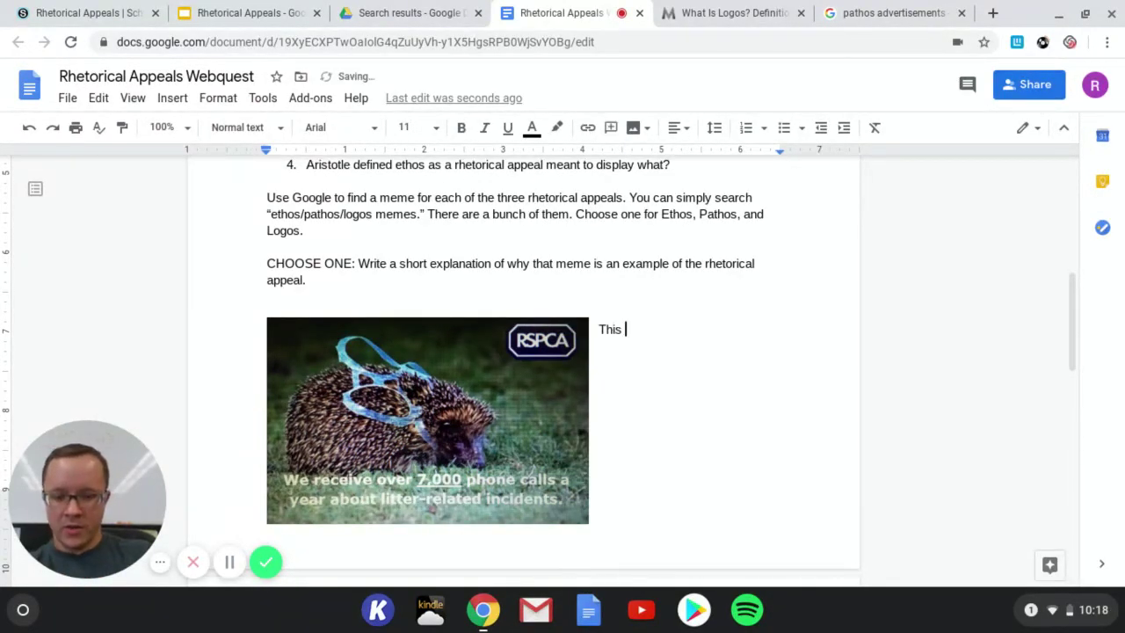
text(advertis)
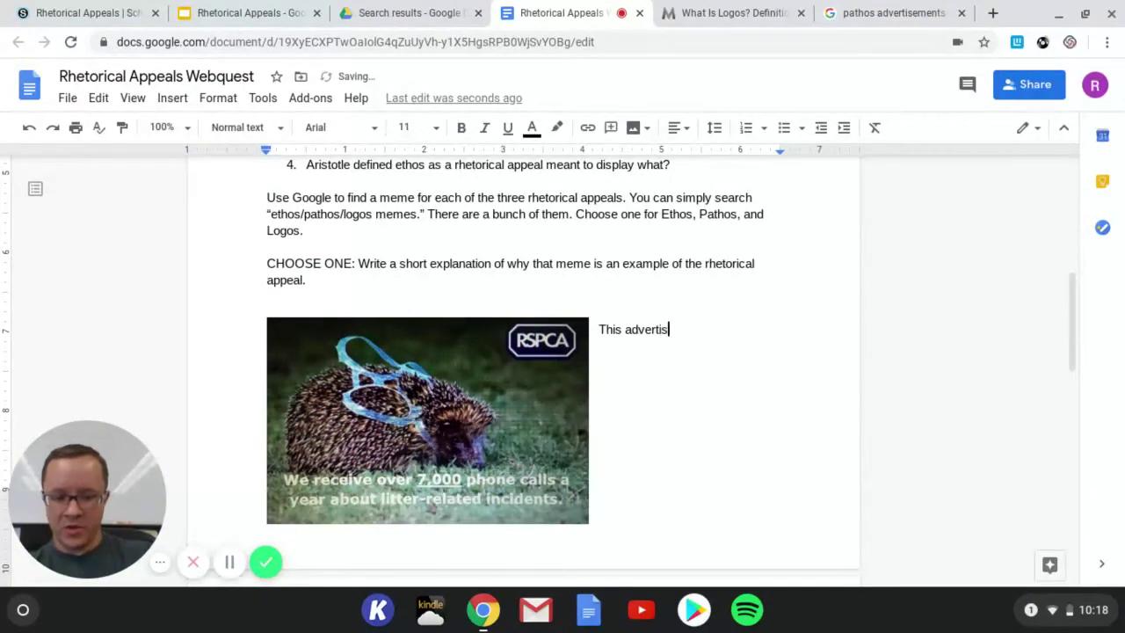
text(ement is path)
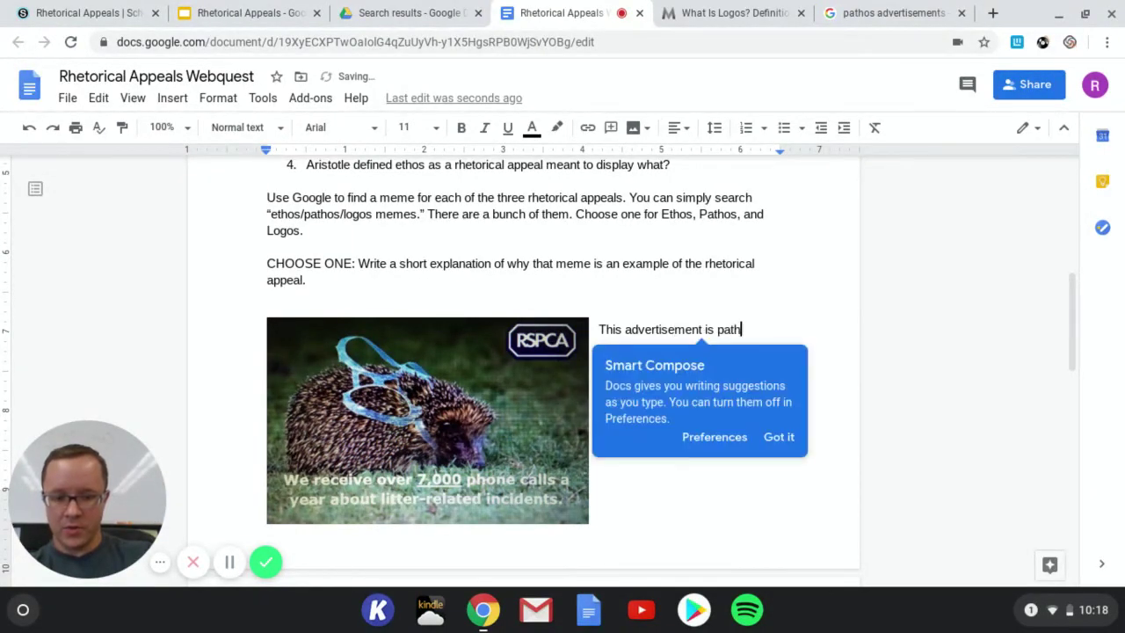
text(os)
click(783, 446)
text(because he)
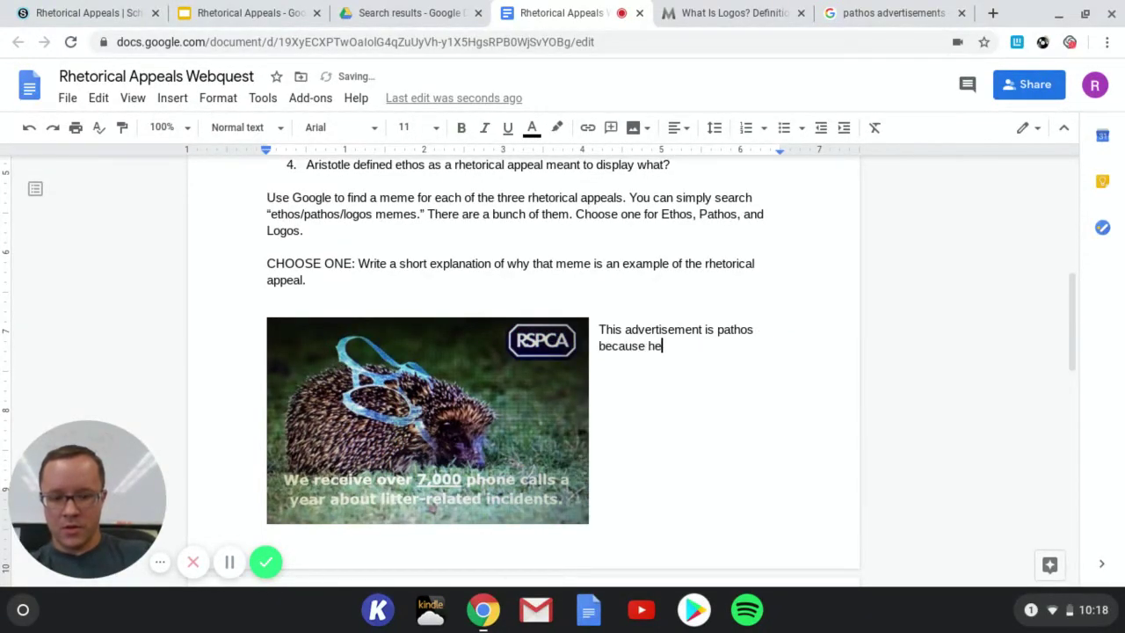
text(dgehogs)
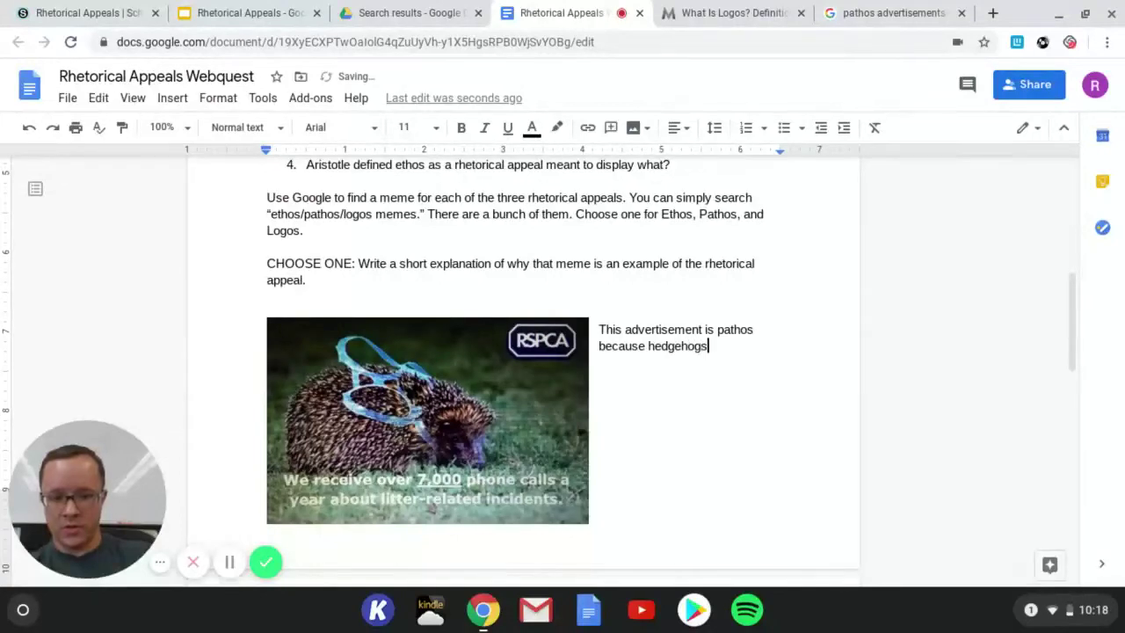
text( are cute, and we)
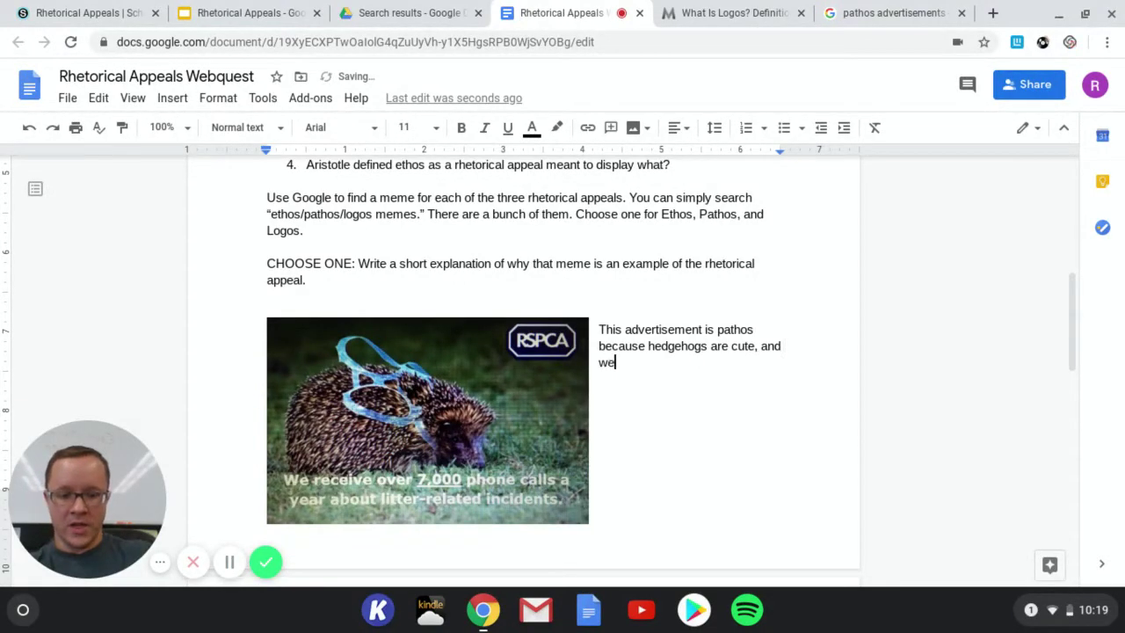
text(don't w)
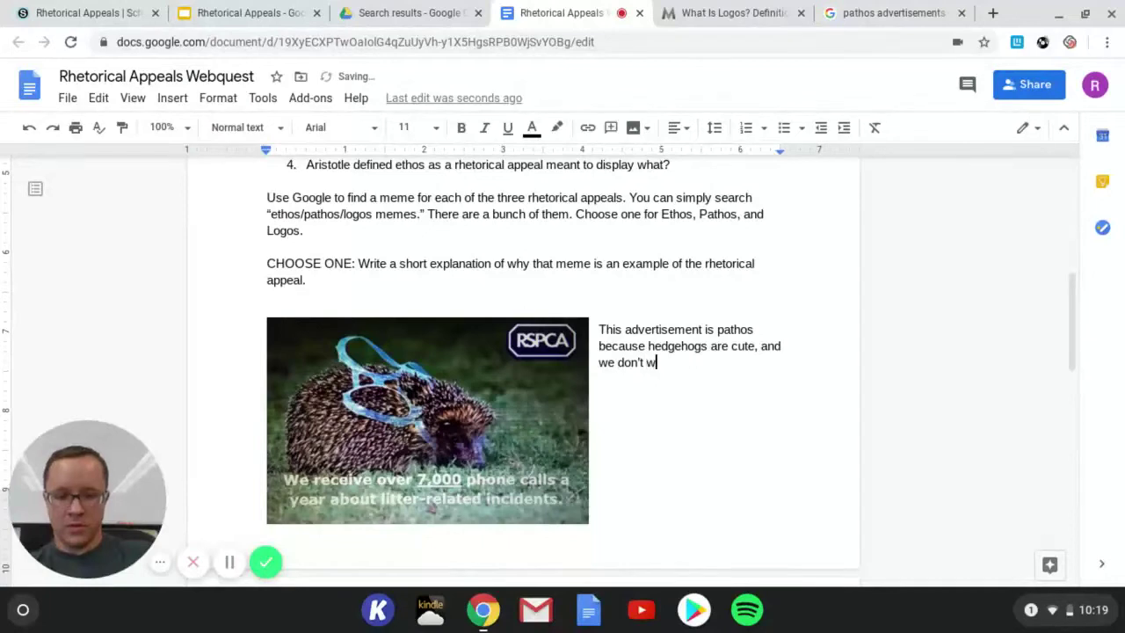
text(ant them to be)
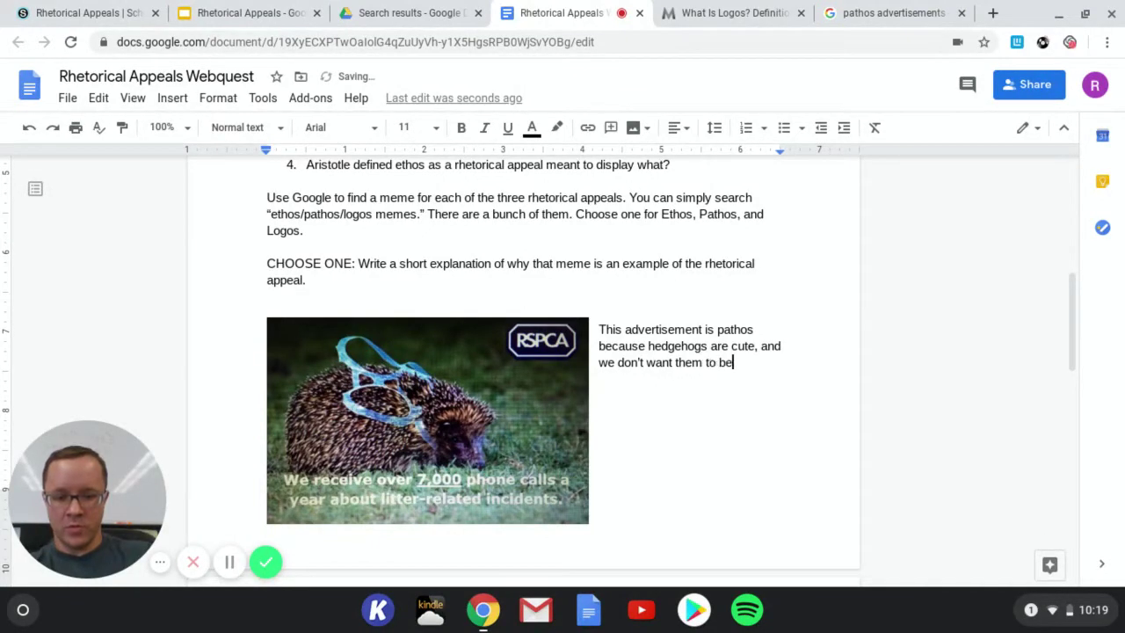
text( harmed by )
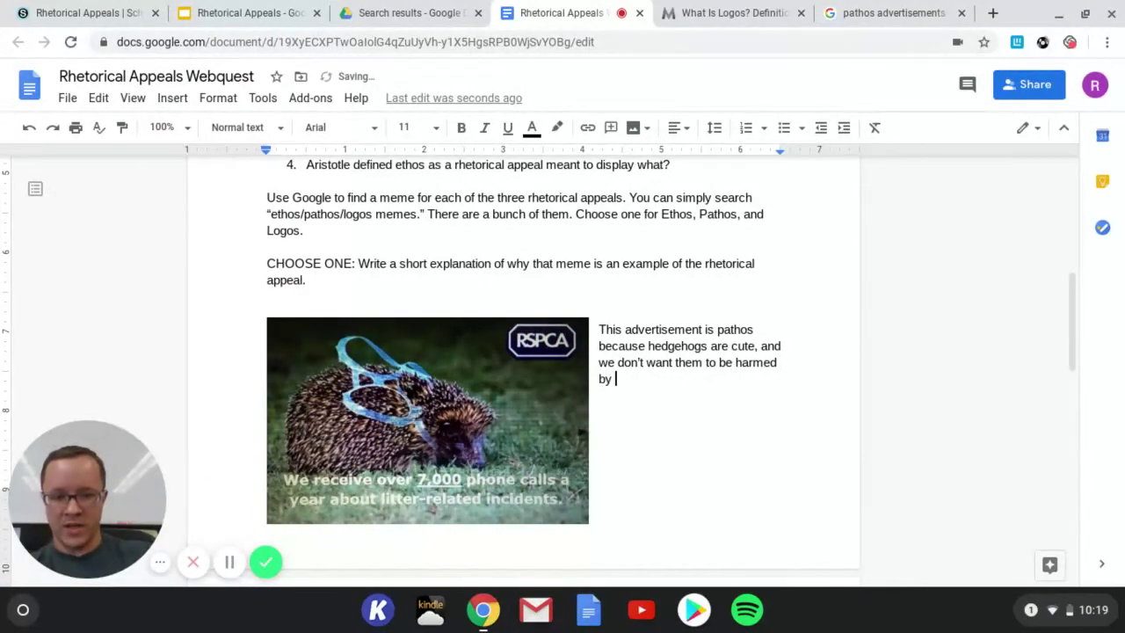
text(litte)
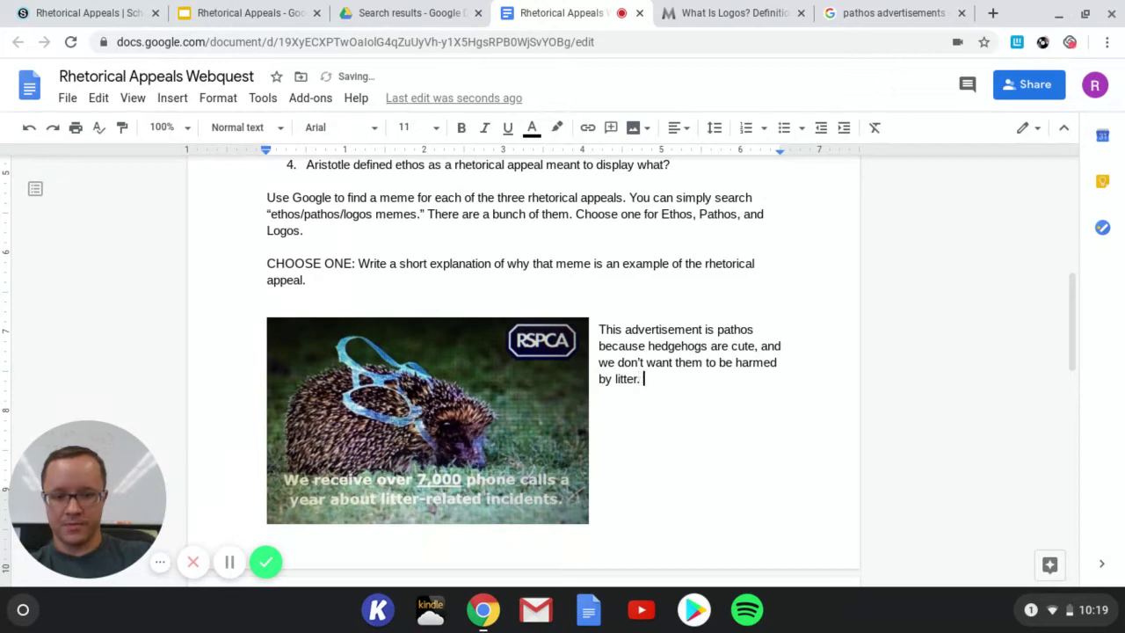
text(r.)
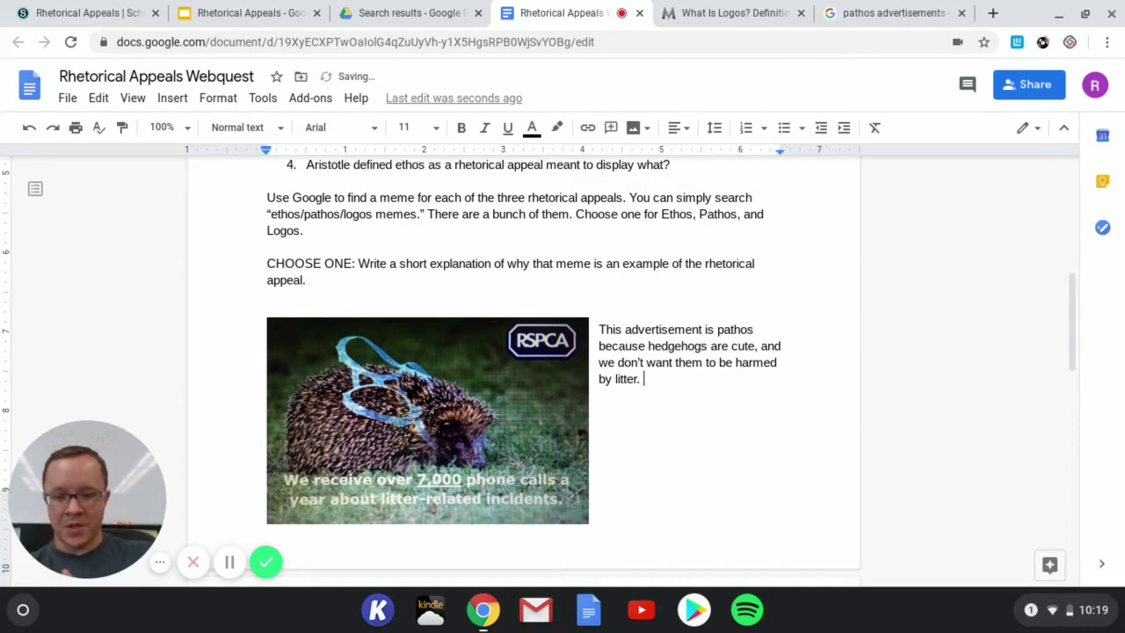
scroll(562, 369, up, 3)
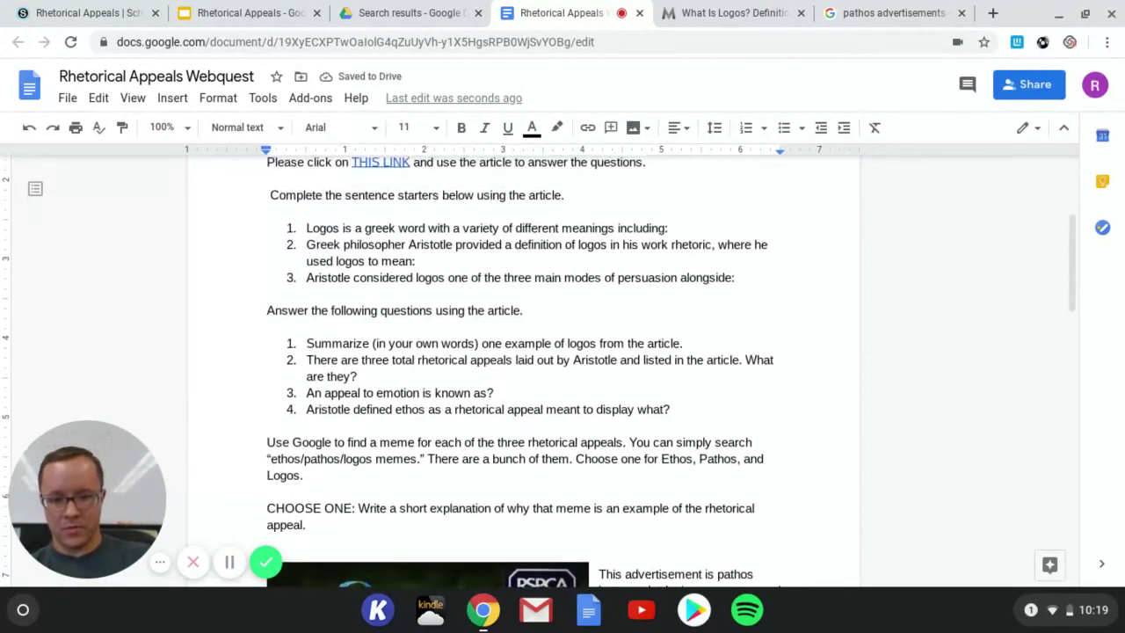
scroll(563, 369, up, 3)
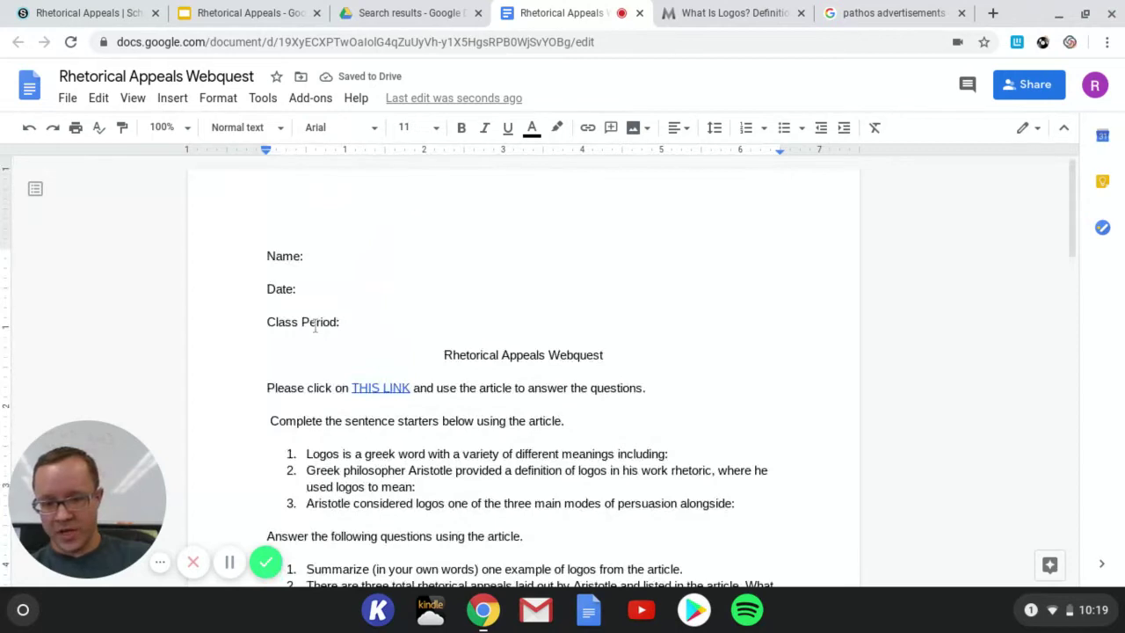
click(373, 387)
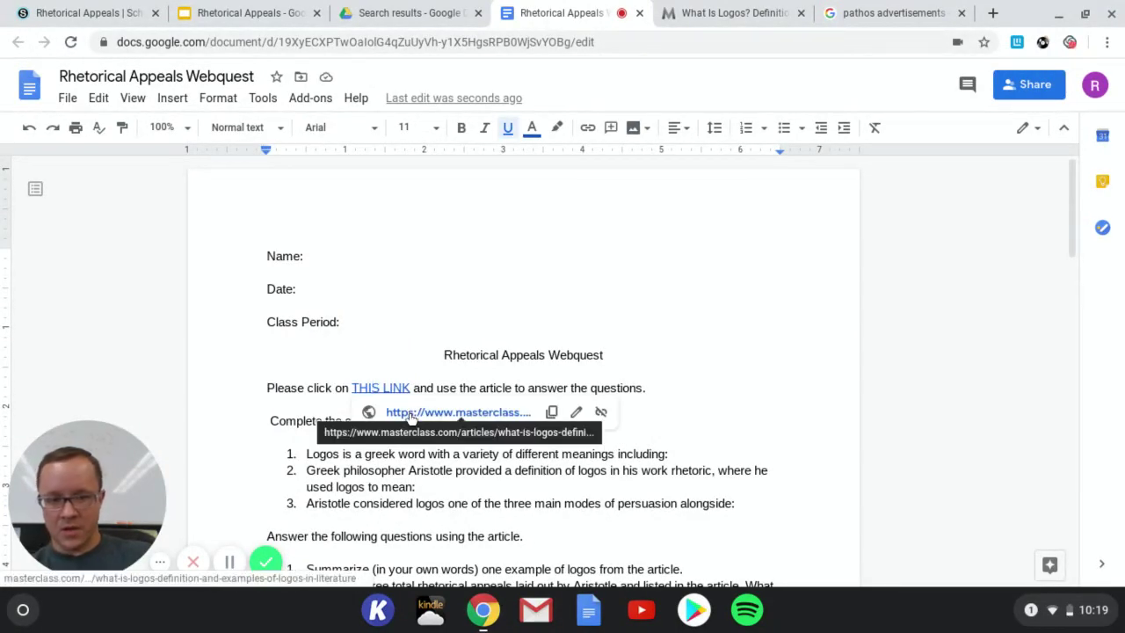
click(467, 470)
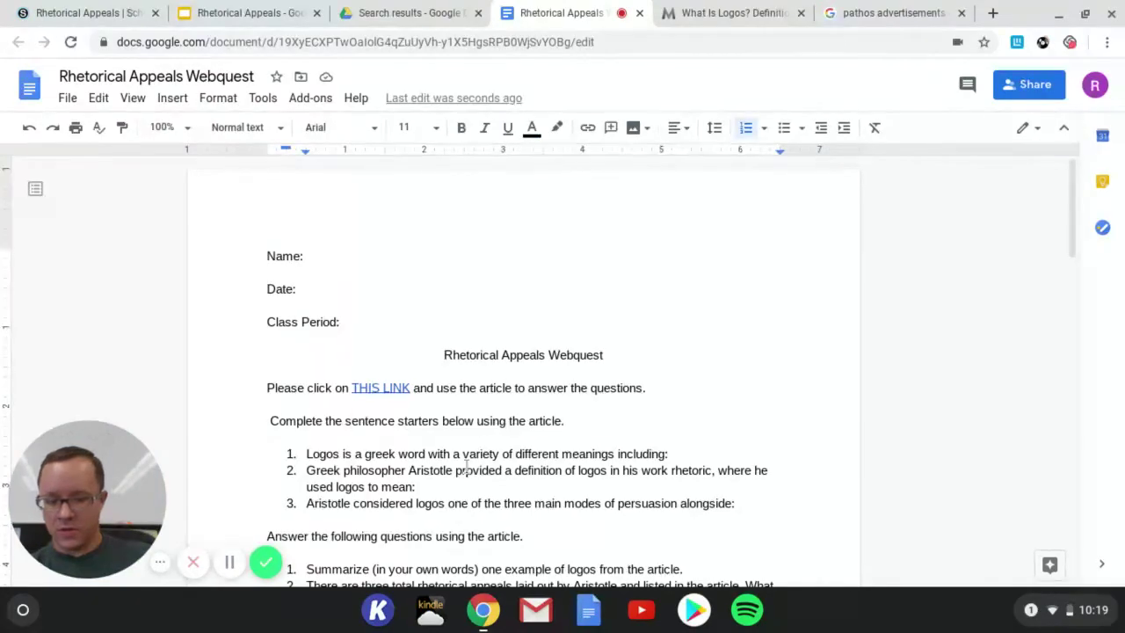
scroll(467, 469, down, 5)
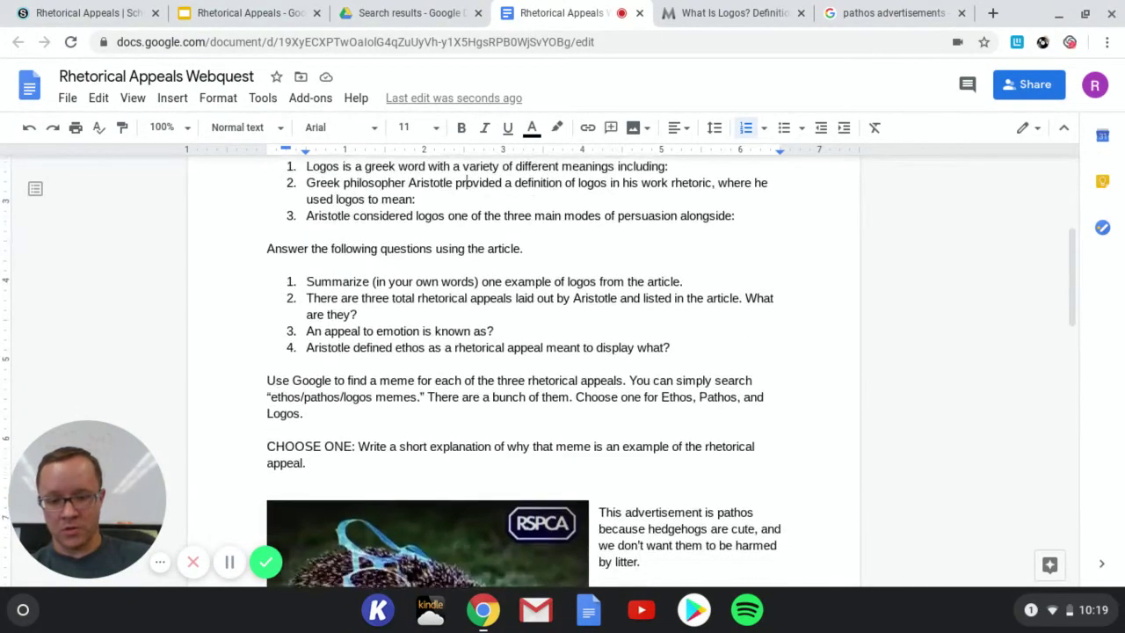
scroll(539, 371, down, 1)
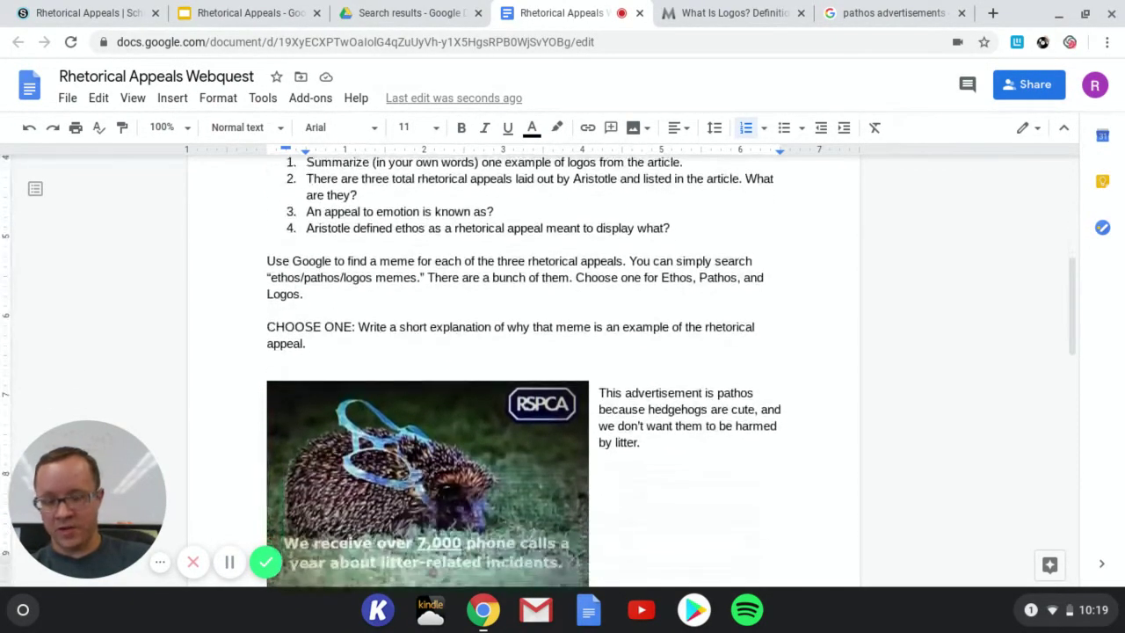
scroll(375, 231, down, 1)
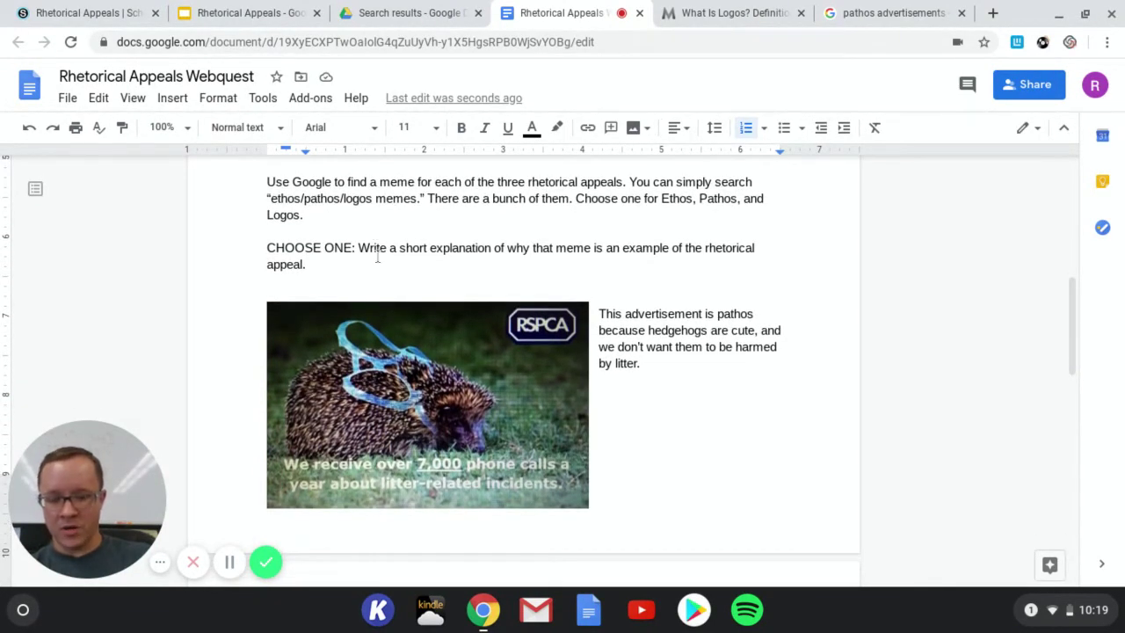
click(396, 432)
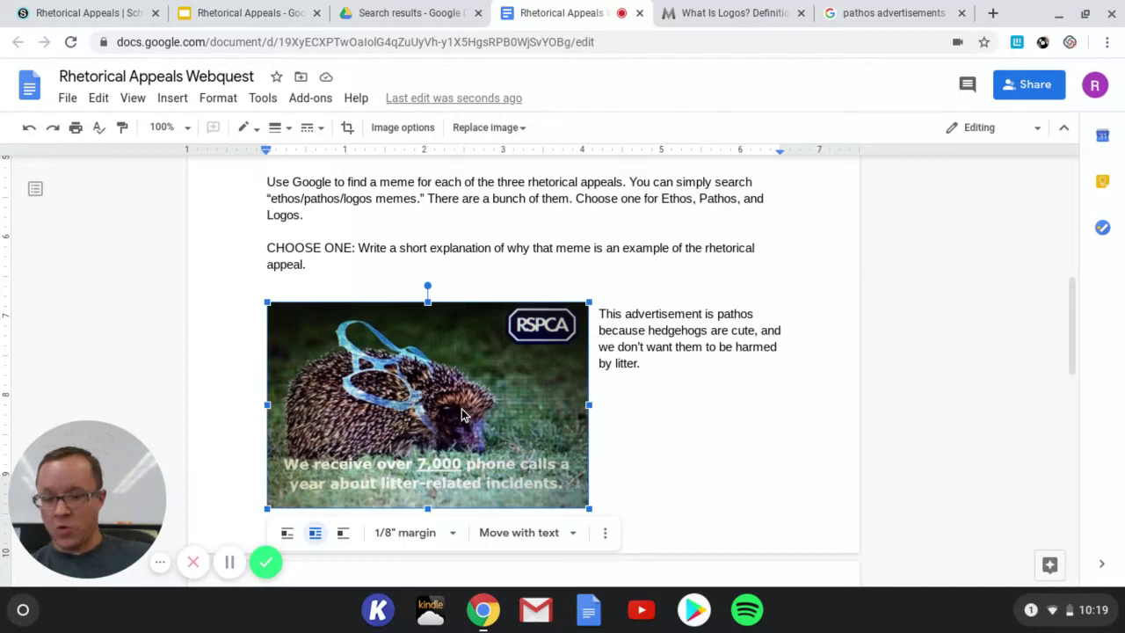
Step: Change the Google Images search to 'ethos advertisements'
click(892, 13)
scroll(352, 307, up, 5)
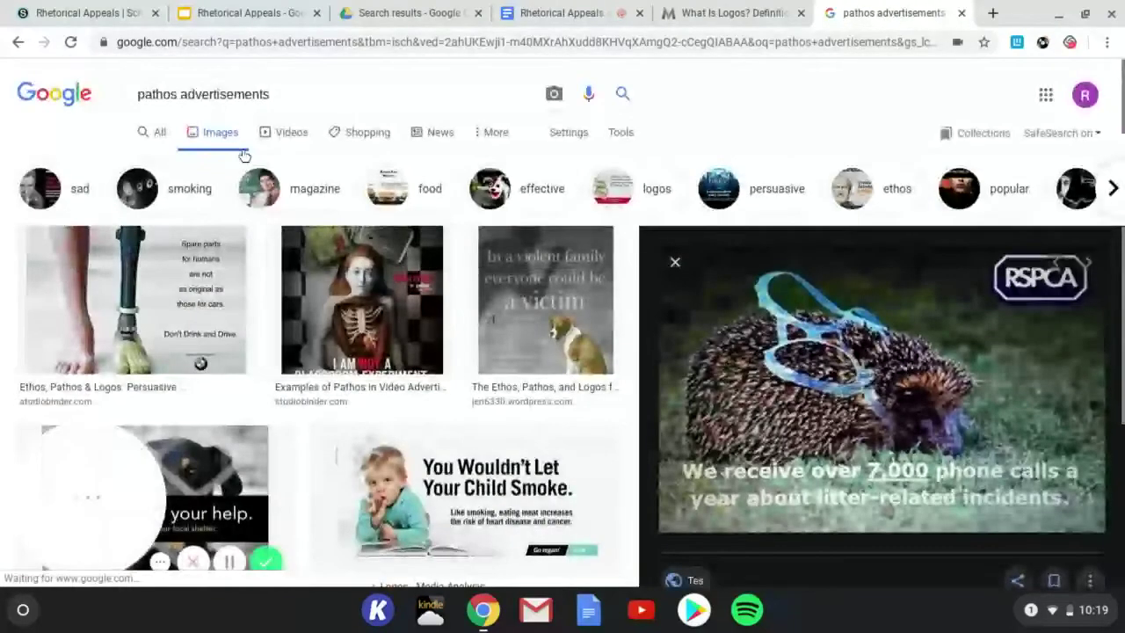
double_click(158, 95)
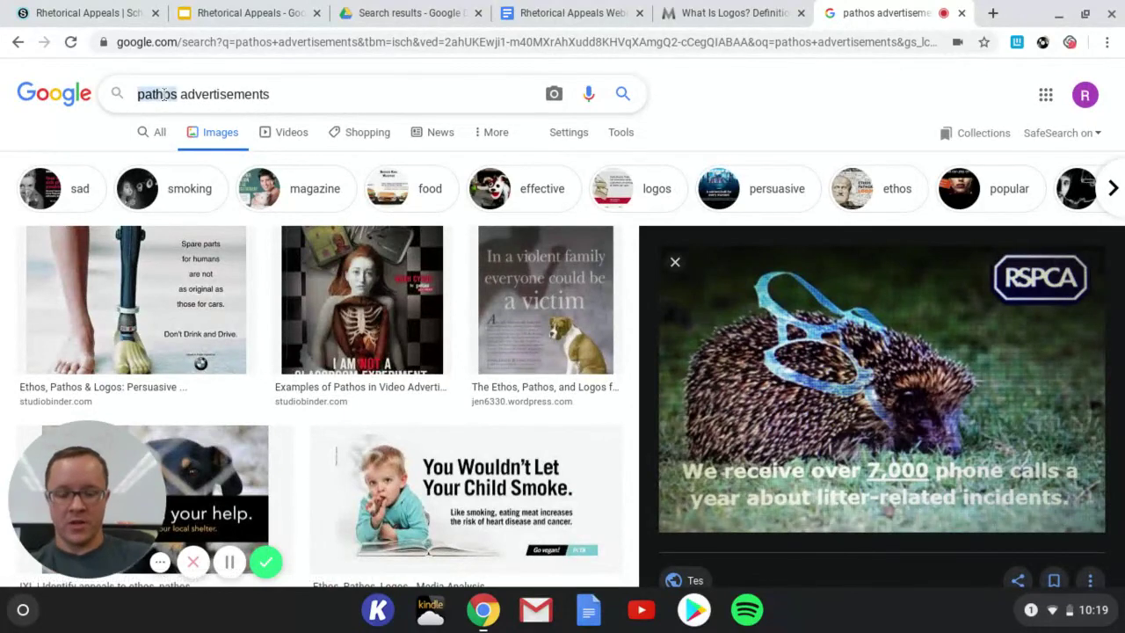
text(ethos)
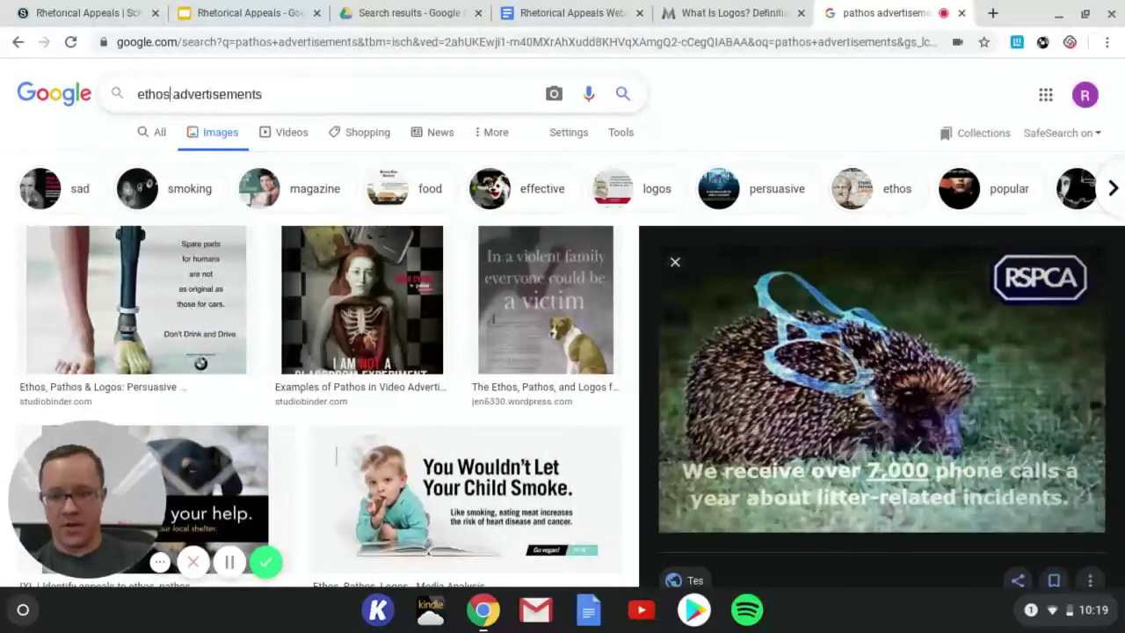
key(Return)
click(171, 94)
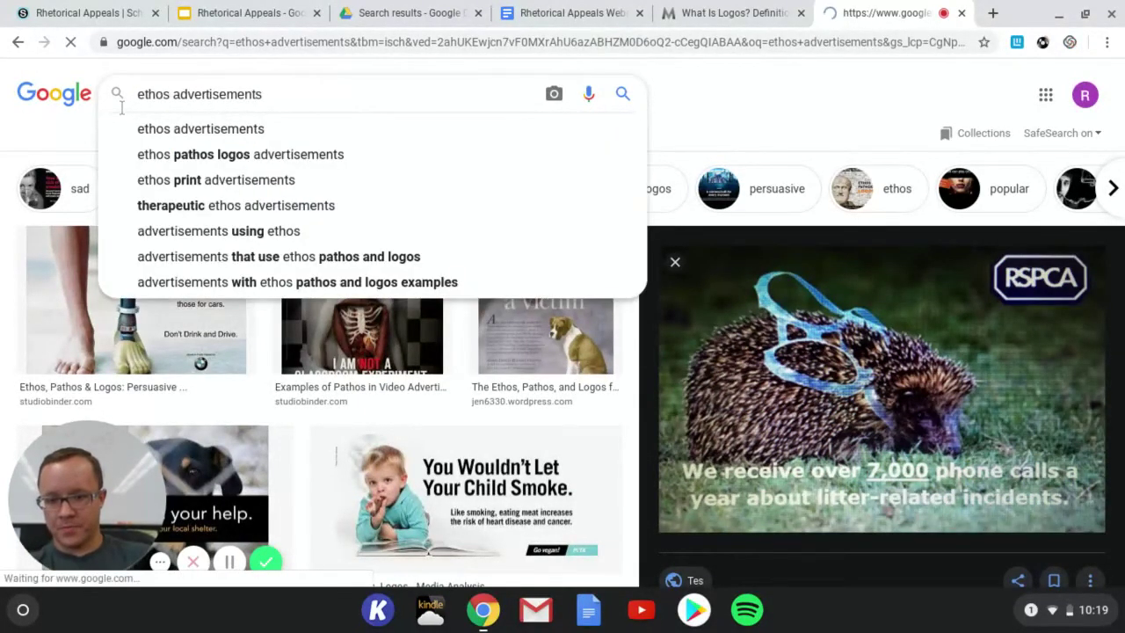
scroll(162, 307, down, 1)
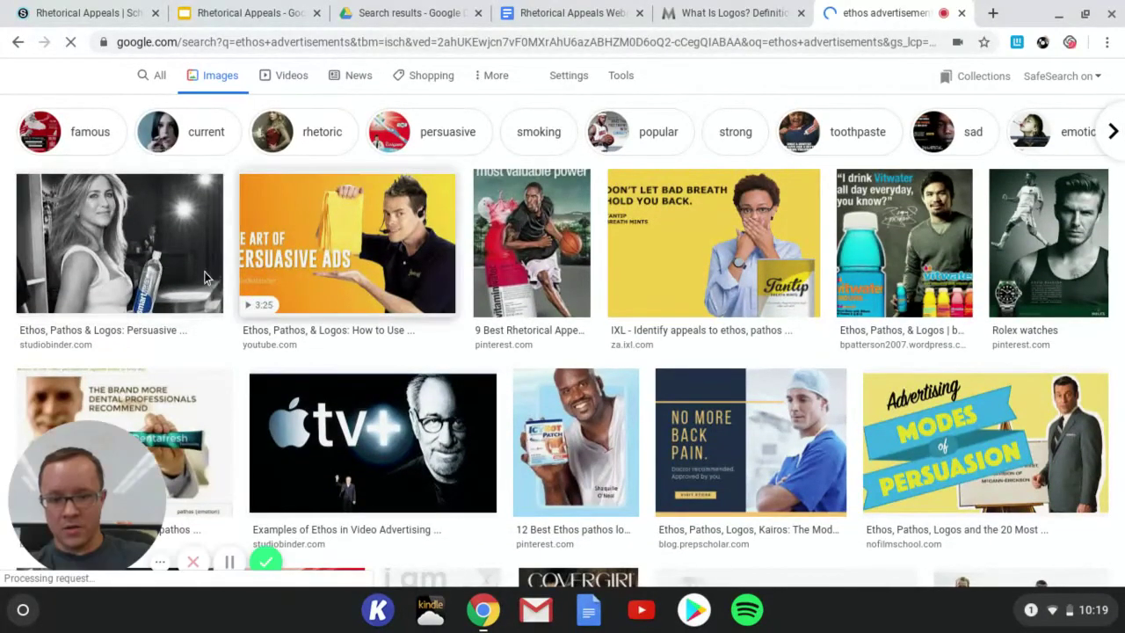
Step: Copy the celebrity smartwater ad image from its enlarged preview
click(189, 278)
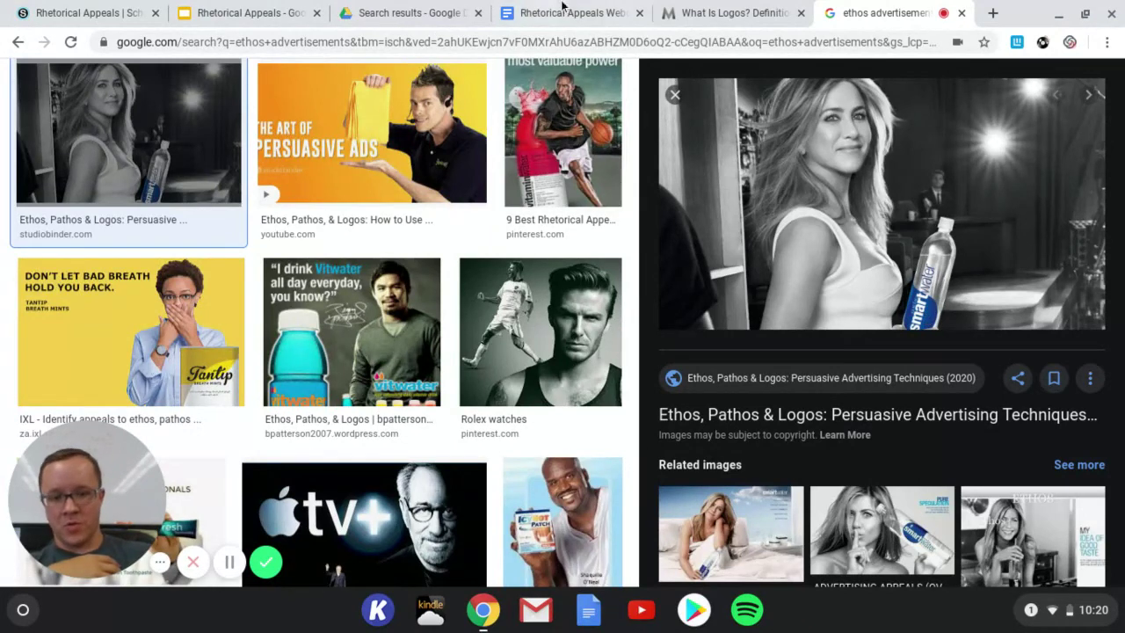
right_click(808, 181)
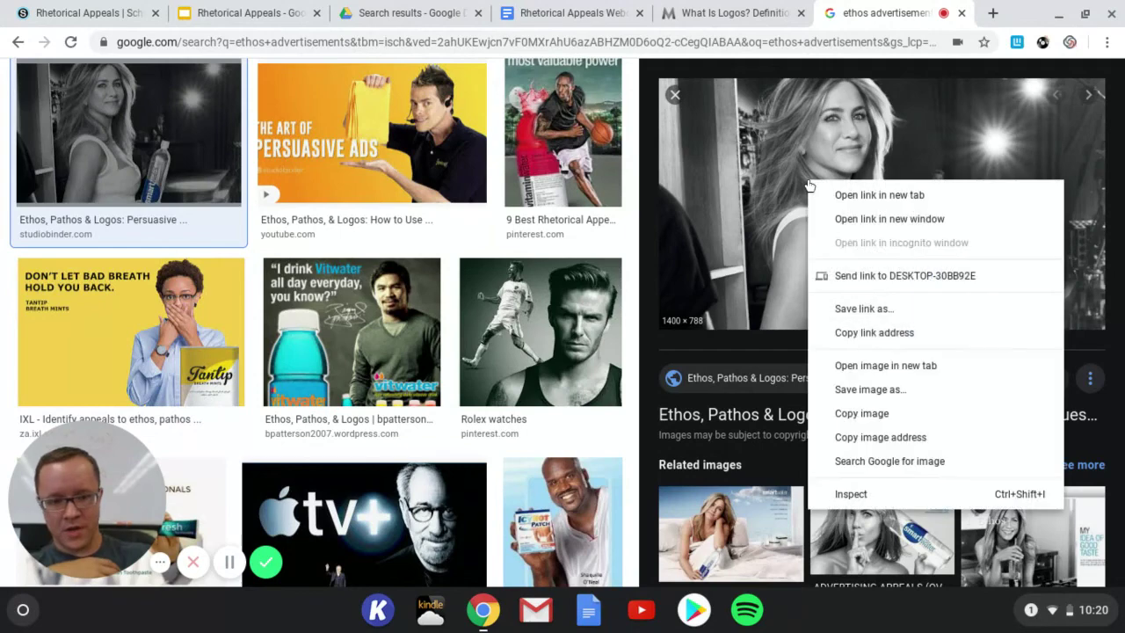
click(861, 413)
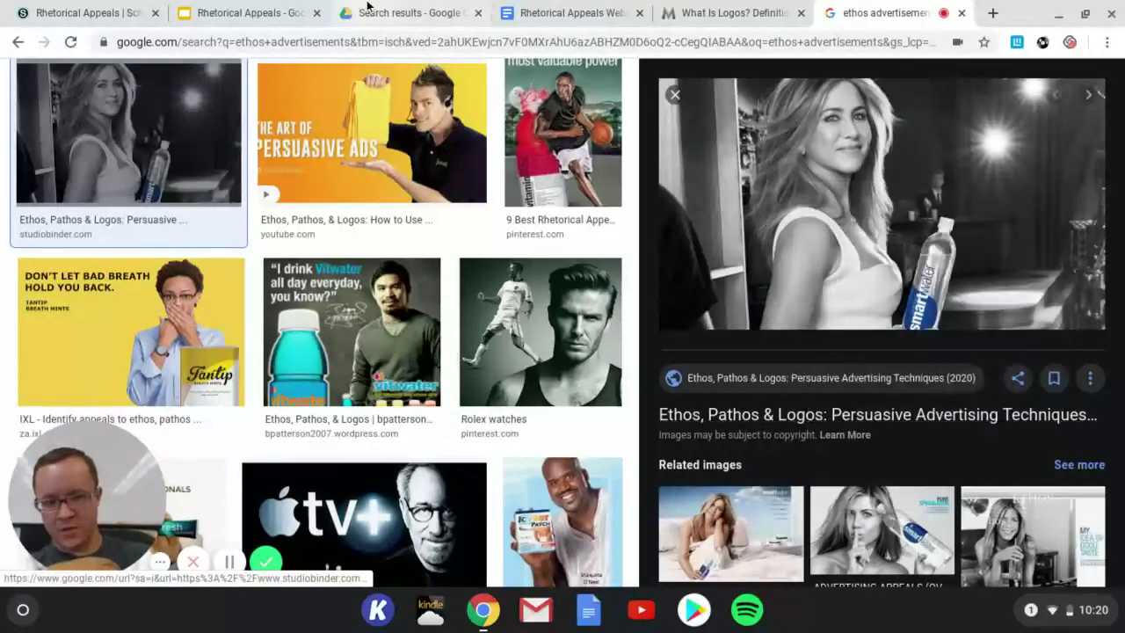
Step: Paste the smartwater ad on a new blank line below the CHOOSE ONE instructions in the webquest
click(580, 12)
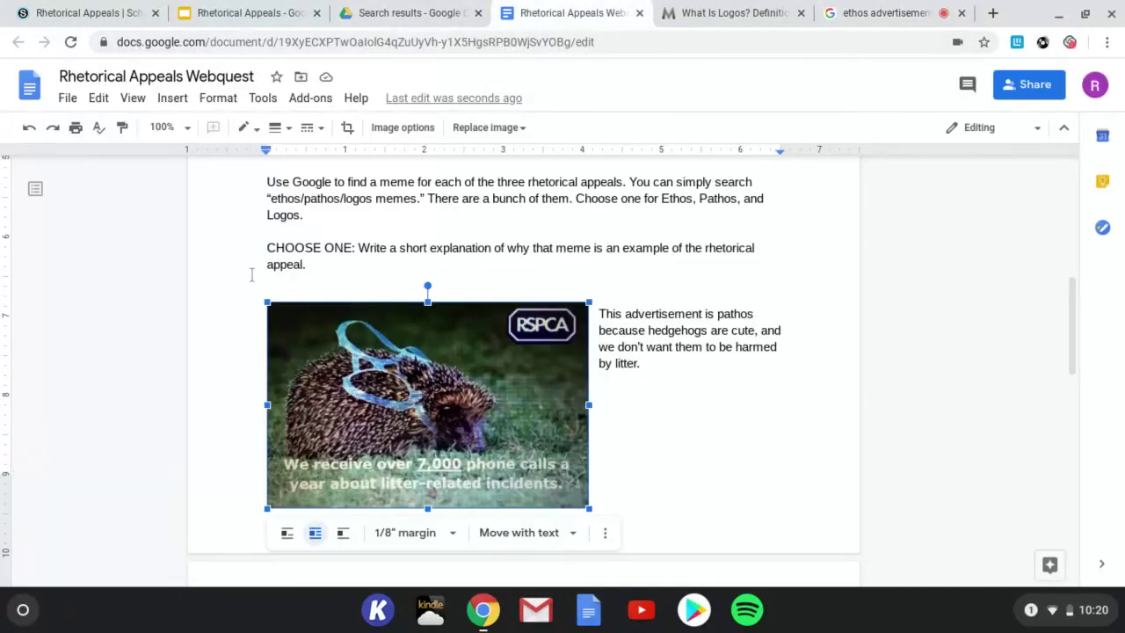
click(343, 283)
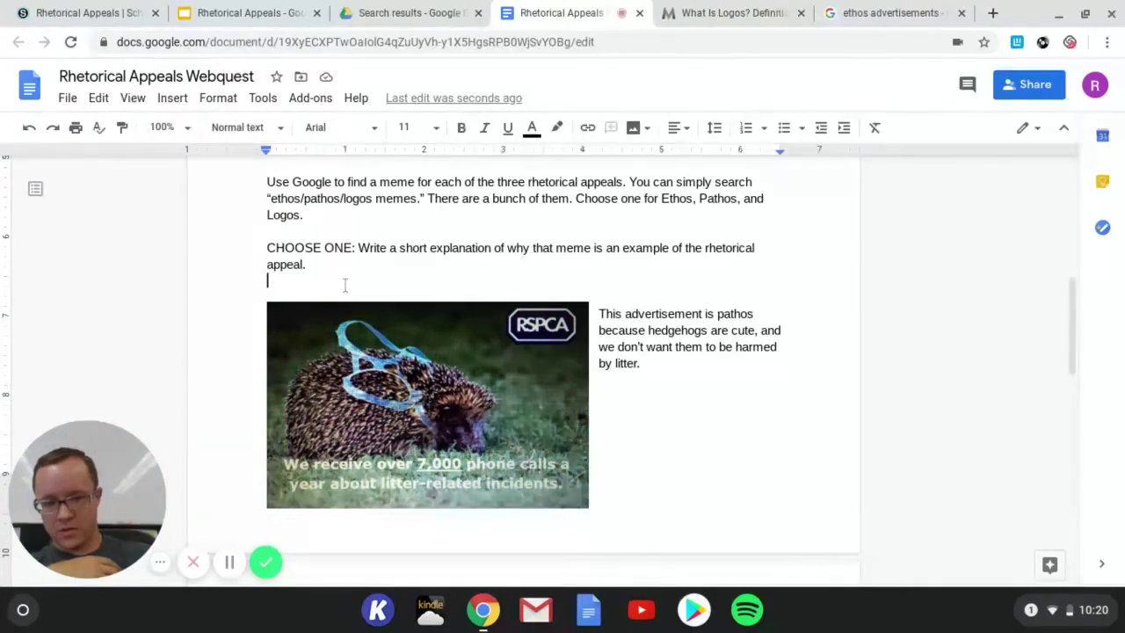
key(Return)
key(Return)
key(Return)
key(Return)
key(Return)
key(Return)
key(Return)
key(Return)
key(Return)
key(Return)
key(Return)
key(Return)
key(Return)
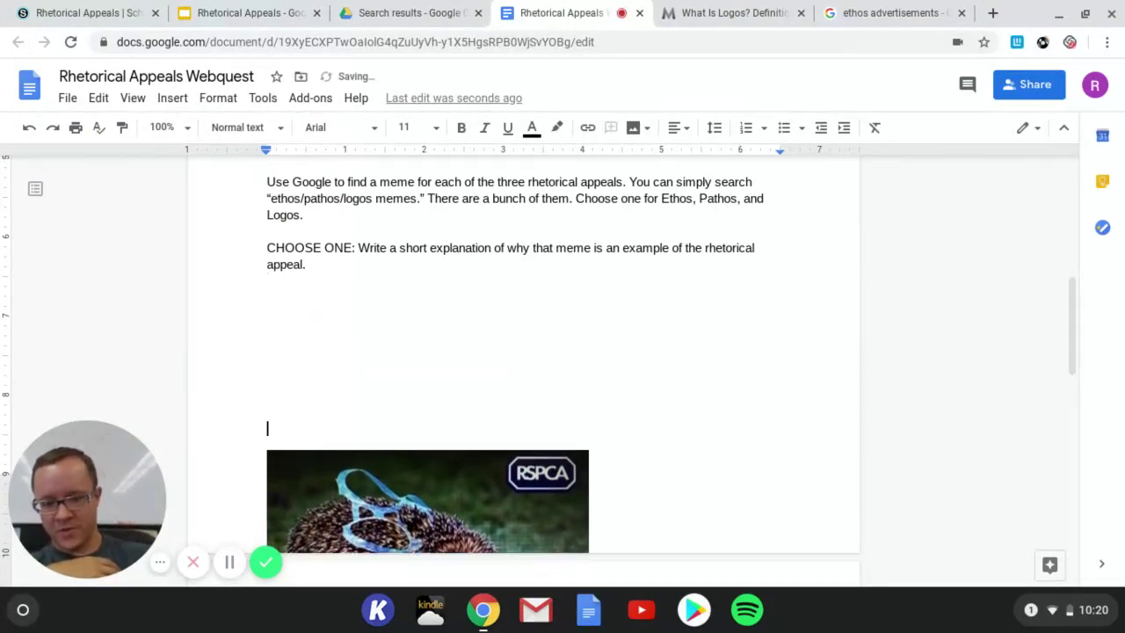
key(BackSpace)
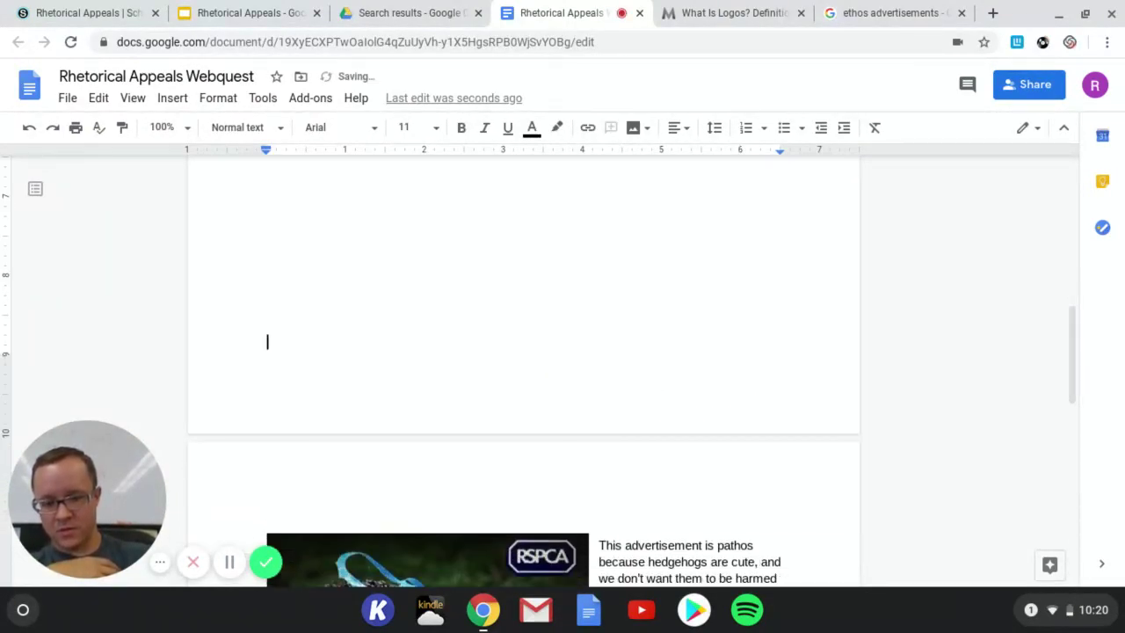
scroll(334, 349, up, 5)
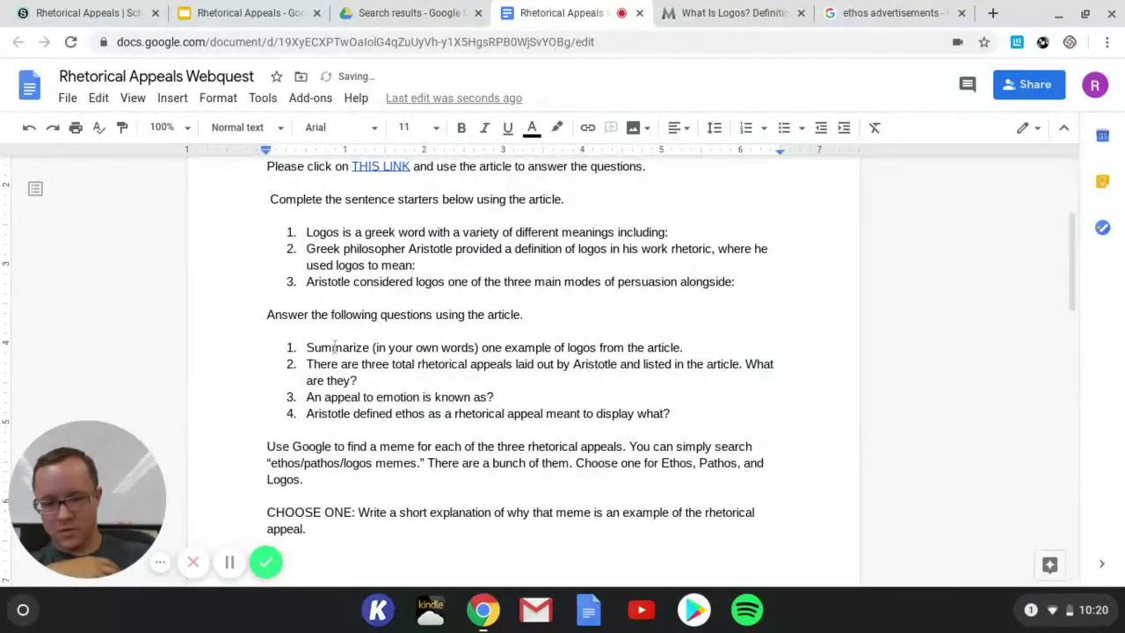
scroll(334, 349, down, 3)
click(290, 351)
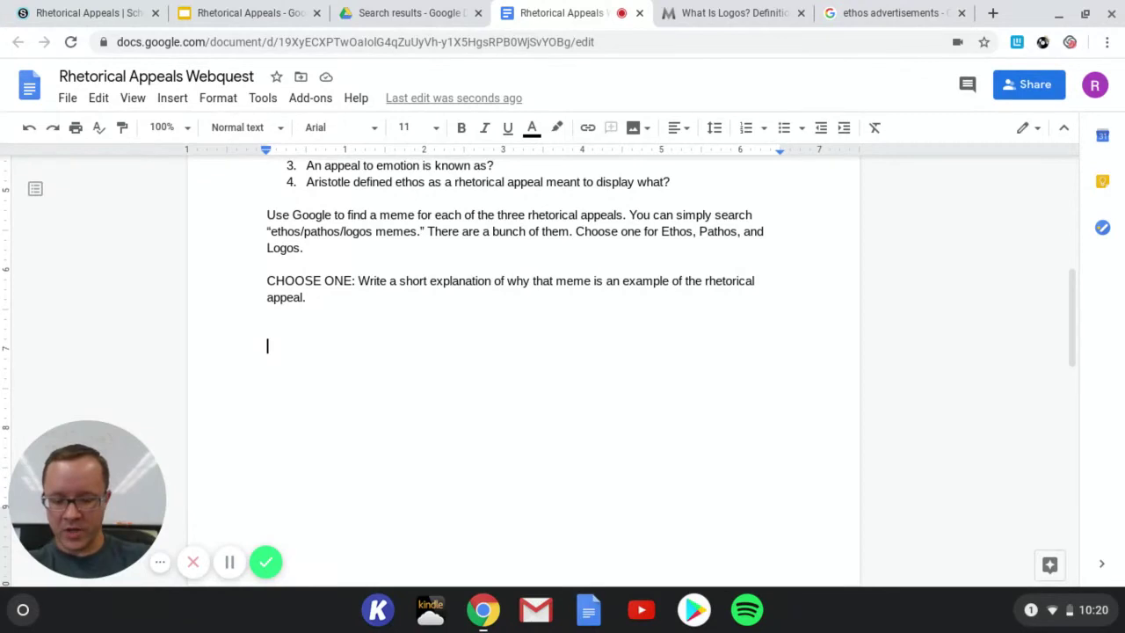
right_click(290, 352)
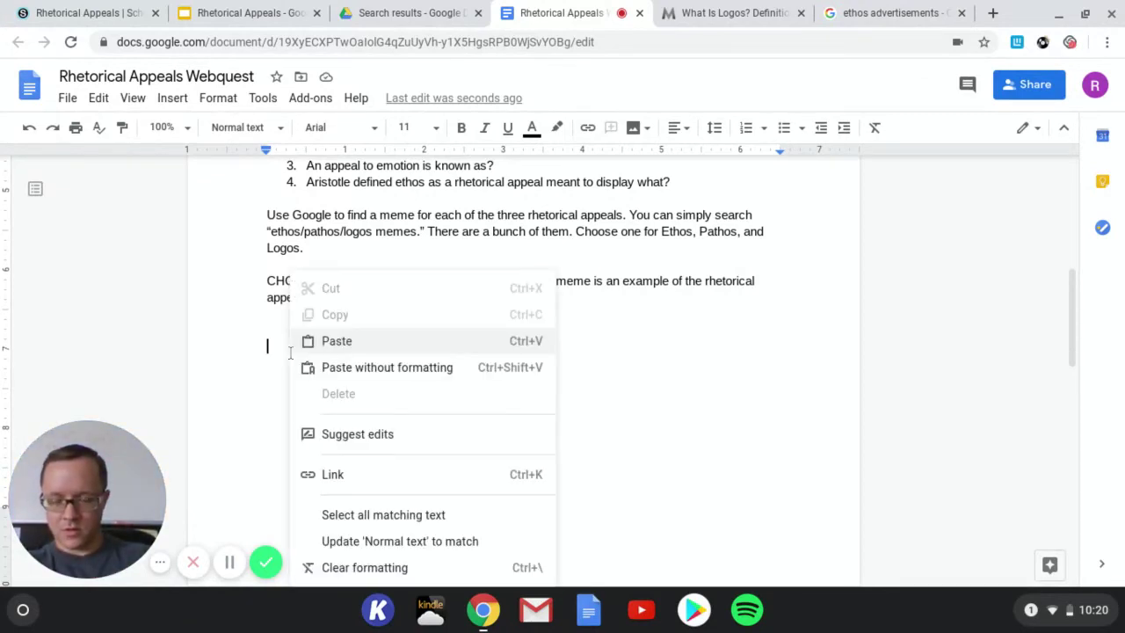
click(341, 353)
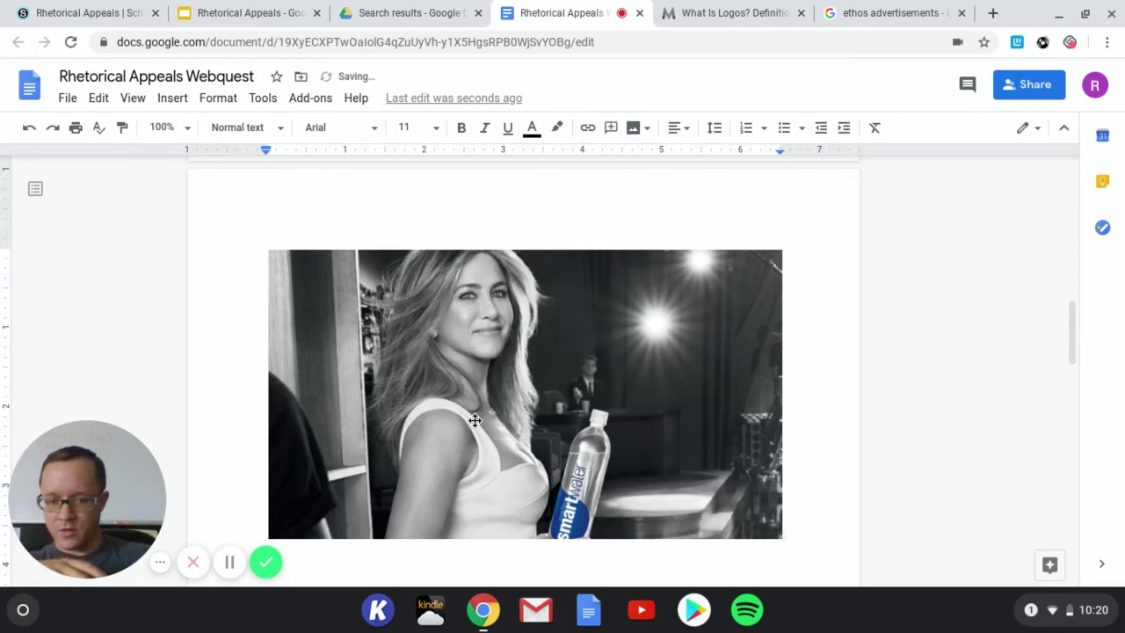
Step: Set the smartwater ad to wrap text and shrink it above the hedgehog ad
click(475, 420)
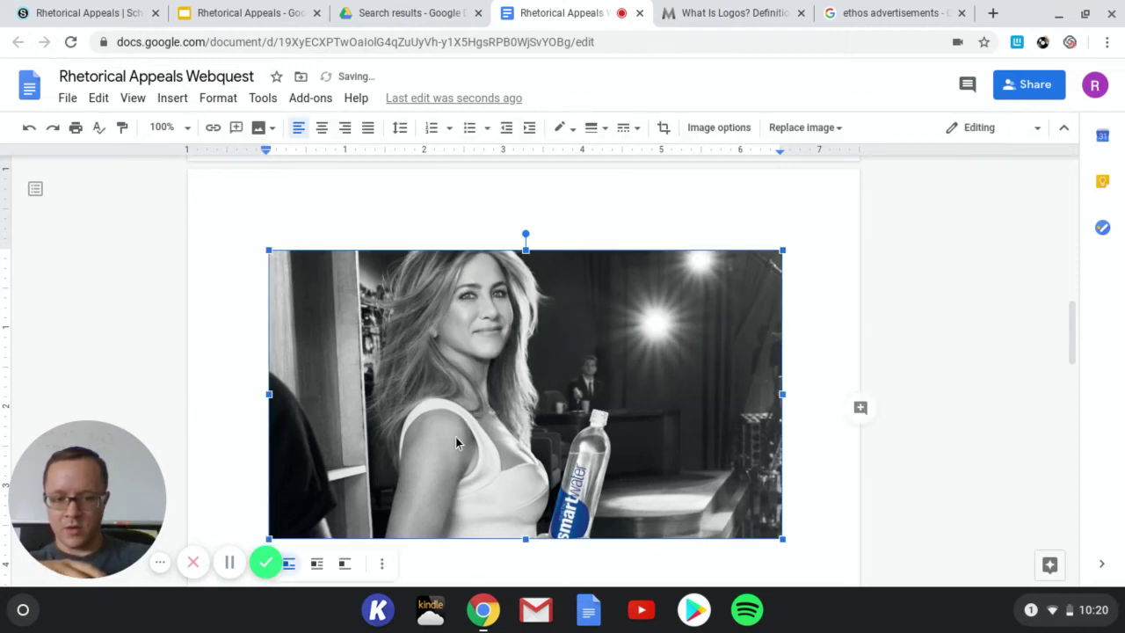
click(317, 565)
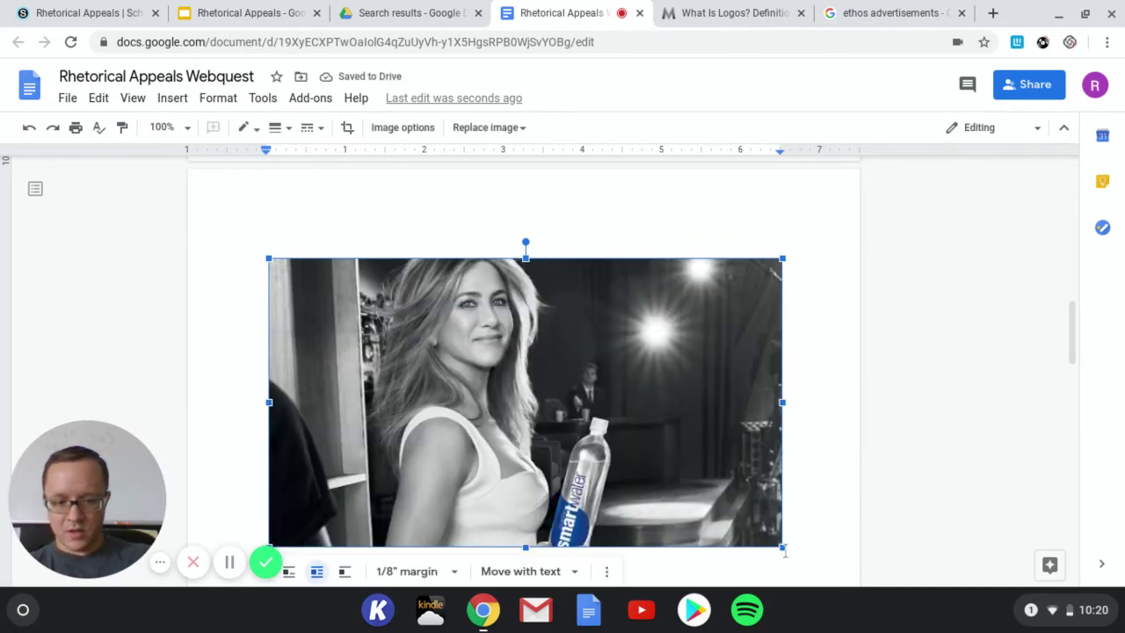
drag(785, 547, 571, 472)
scroll(636, 280, down, 4)
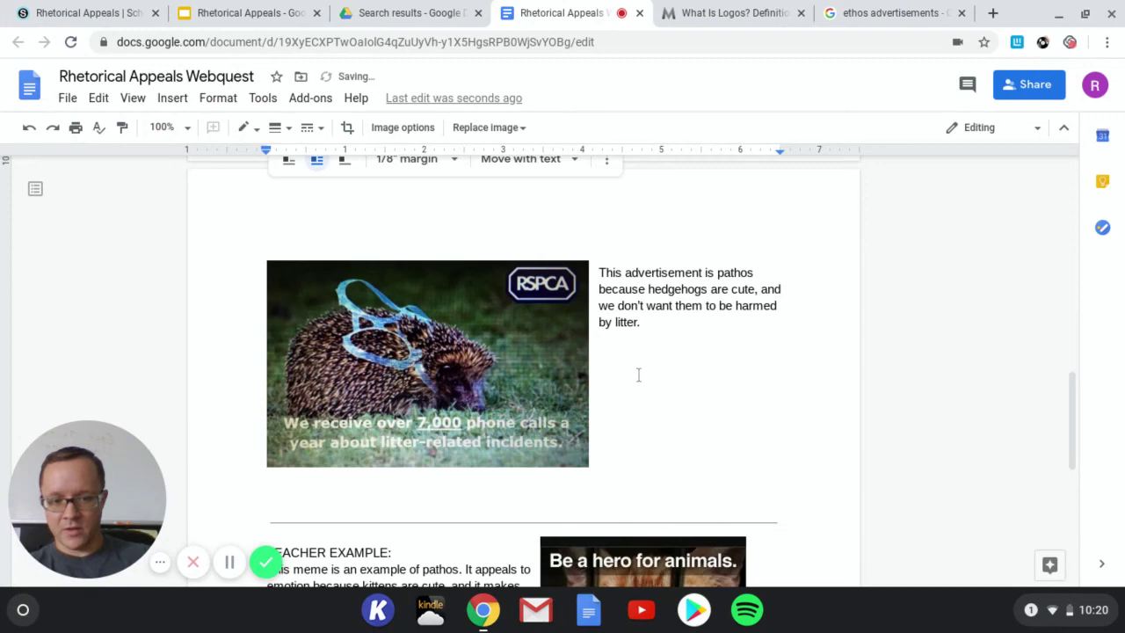
scroll(638, 375, down, 6)
scroll(638, 375, up, 10)
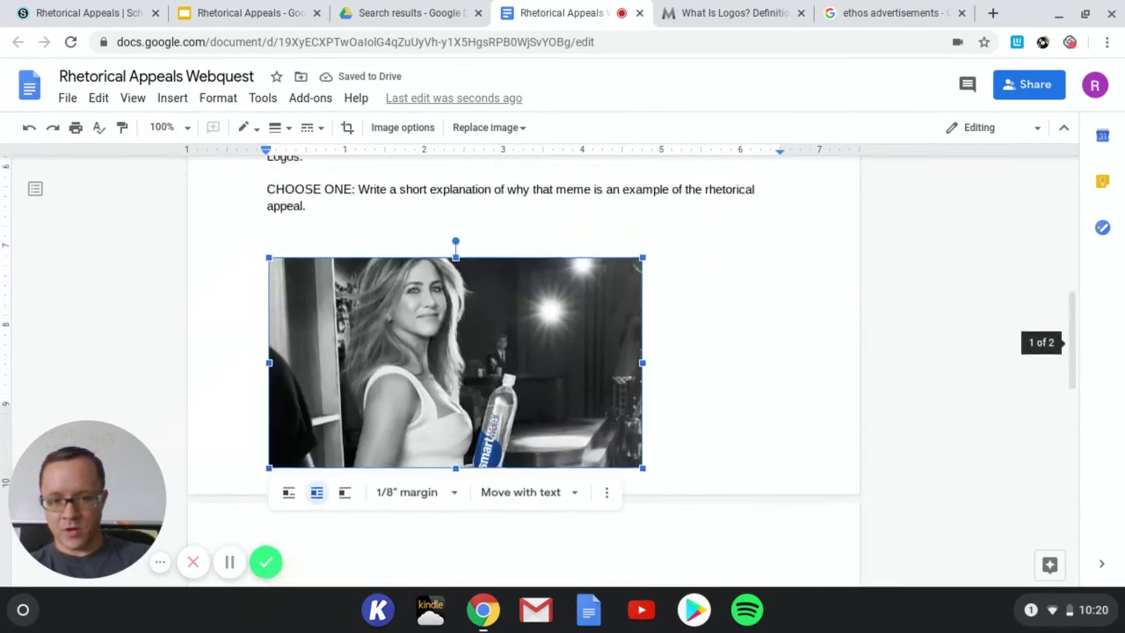
scroll(547, 347, up, 1)
scroll(547, 346, down, 2)
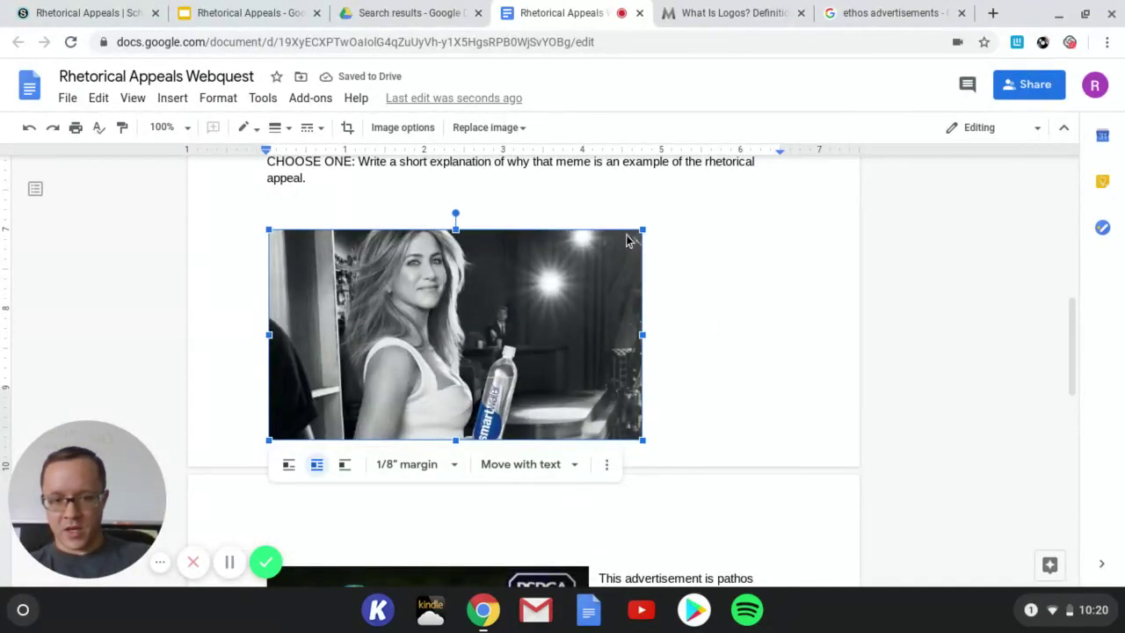
click(688, 238)
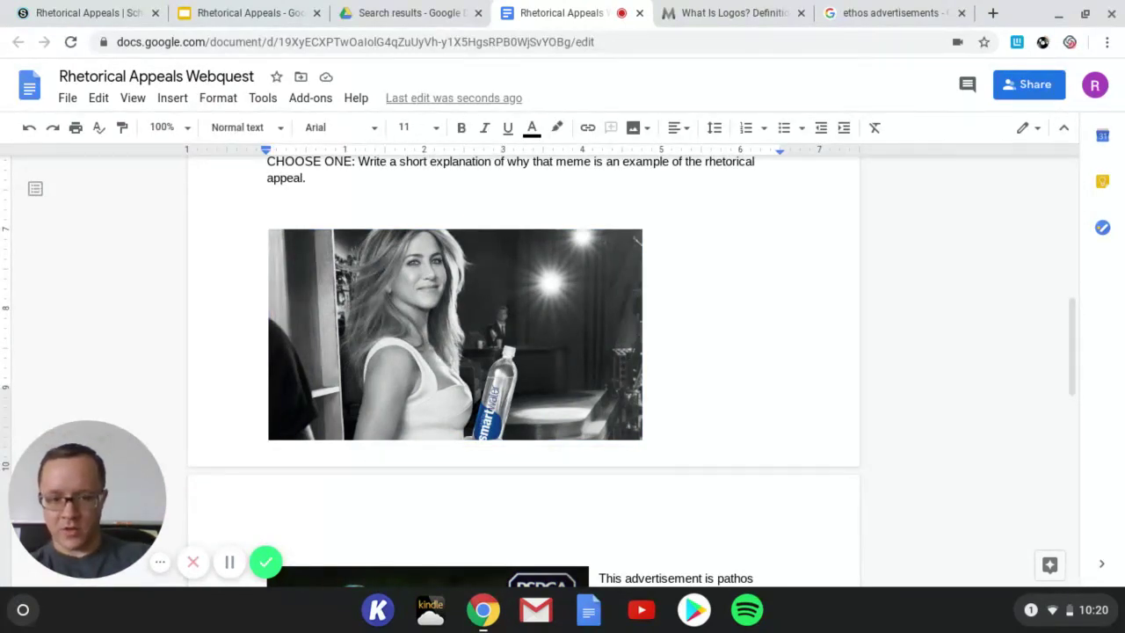
Step: Type 'This is ethos because' beside the smartwater ad
text(This is e)
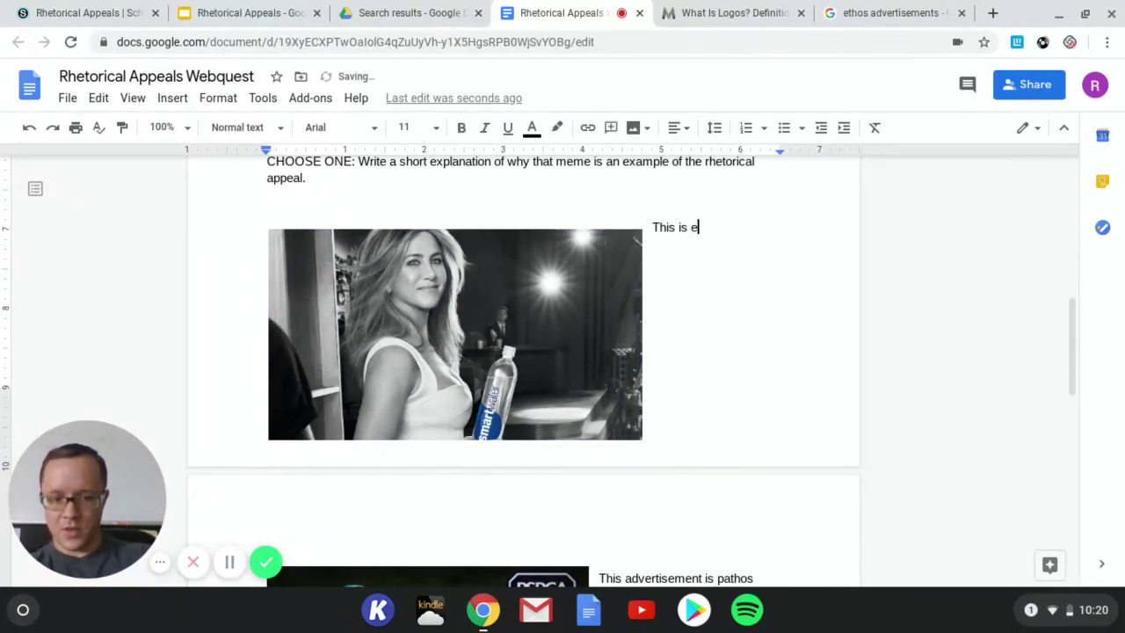
text(thos because)
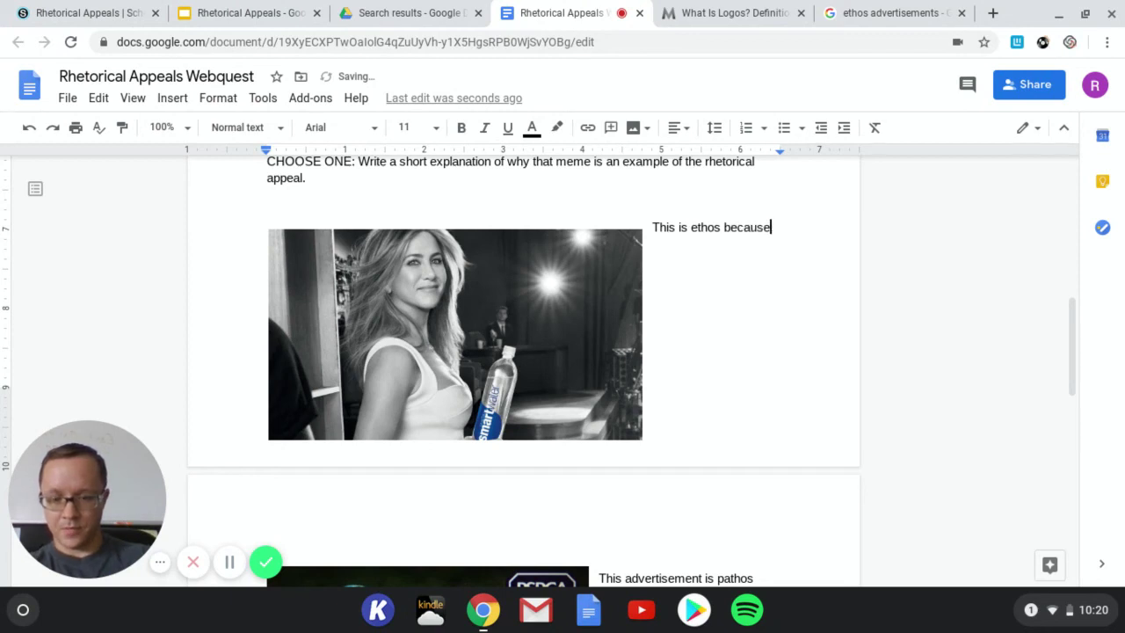